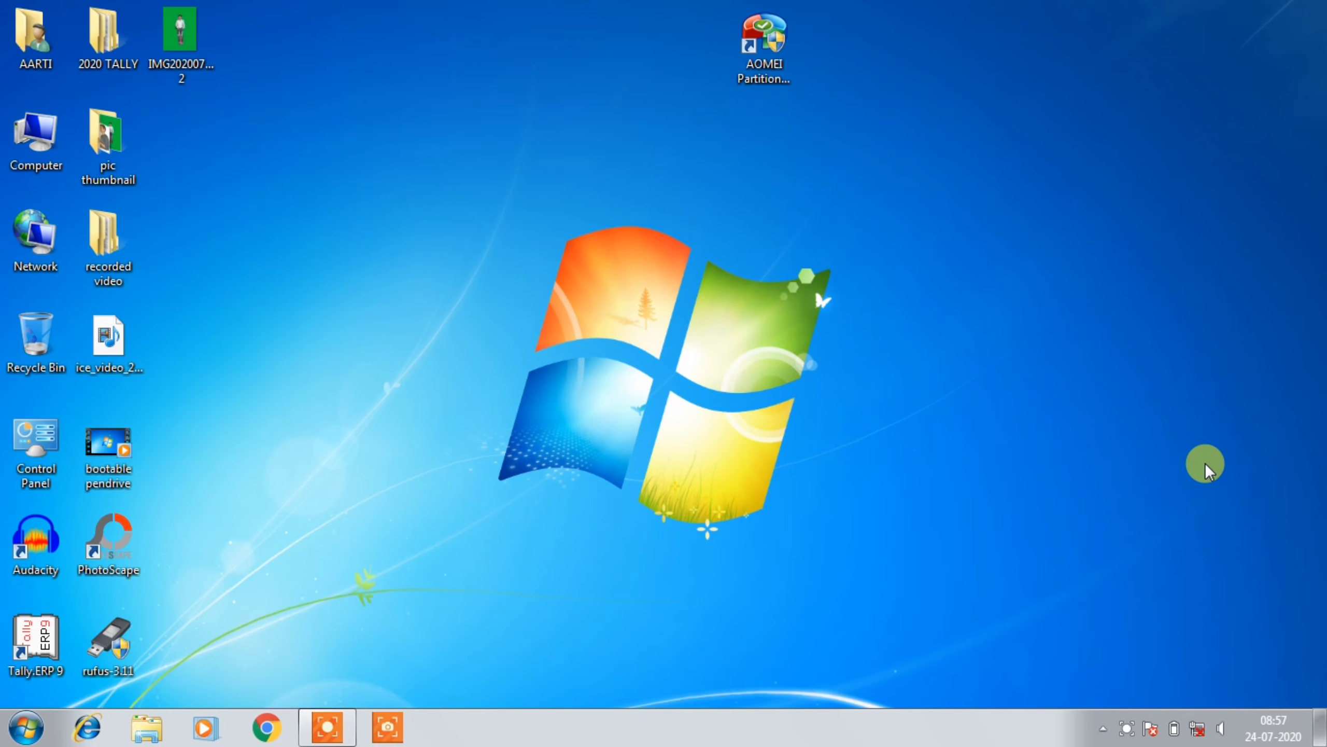
- Refresh the desktop and open Computer to examine the sizes and free space of drives C:, E: and F:
{"action": "right_click", "coordinate": [370, 65]}
{"action": "left_click", "coordinate": [400, 118]}
{"action": "right_click", "coordinate": [40, 124]}
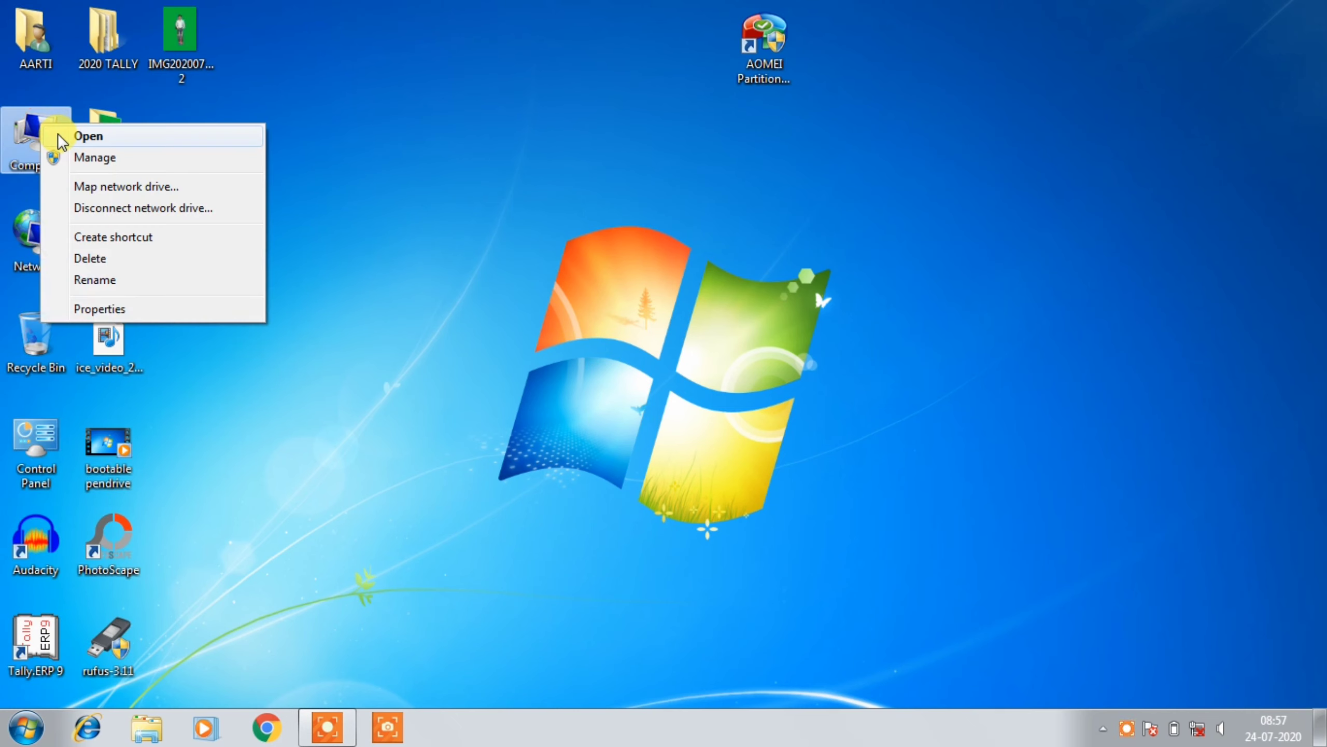
{"action": "left_click", "coordinate": [58, 135]}
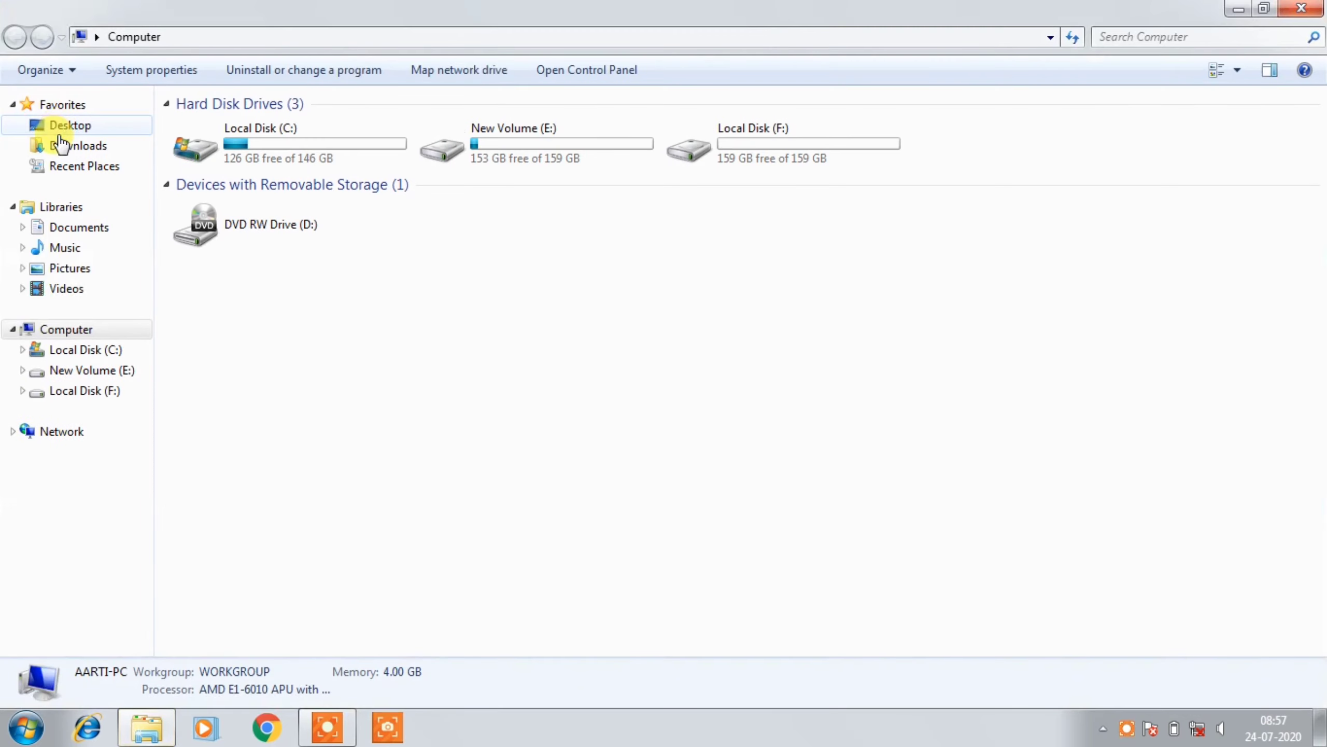
{"action": "left_click", "coordinate": [311, 138]}
{"action": "left_click", "coordinate": [462, 139]}
{"action": "left_click", "coordinate": [731, 145]}
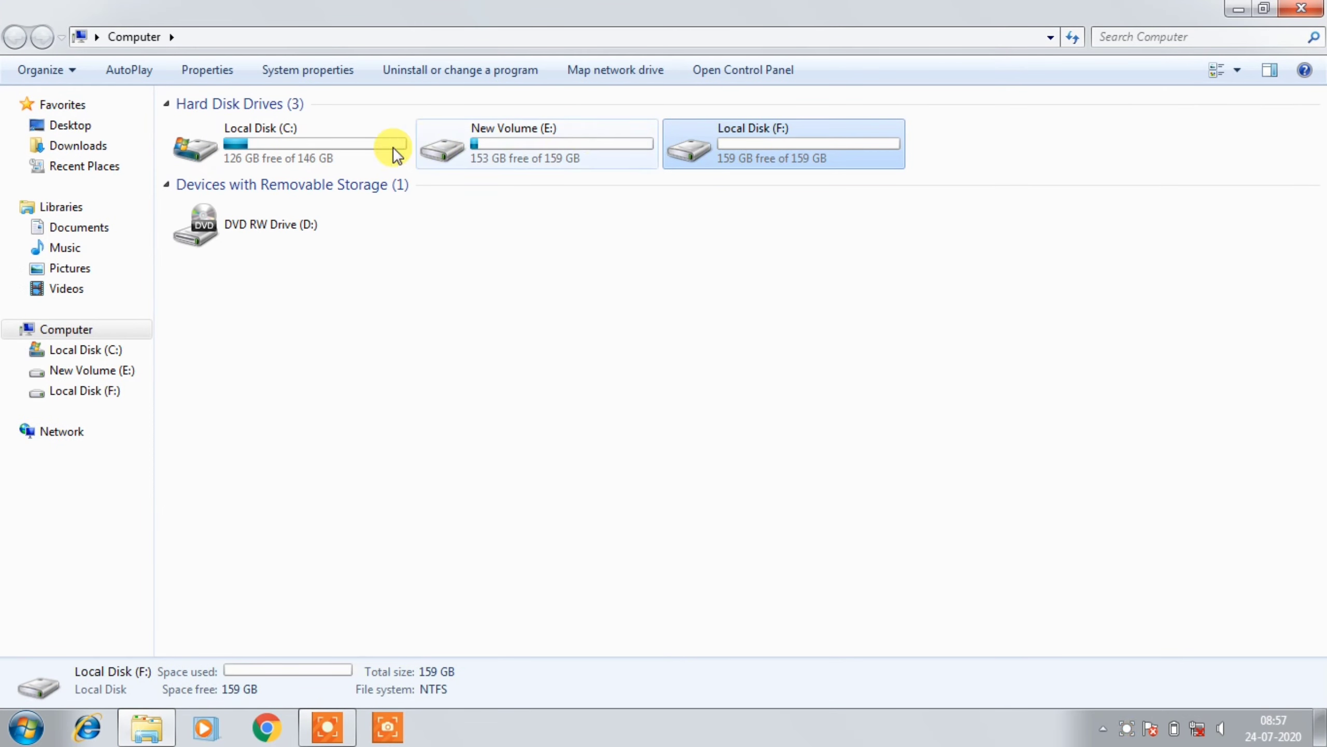
{"action": "left_click", "coordinate": [250, 151]}
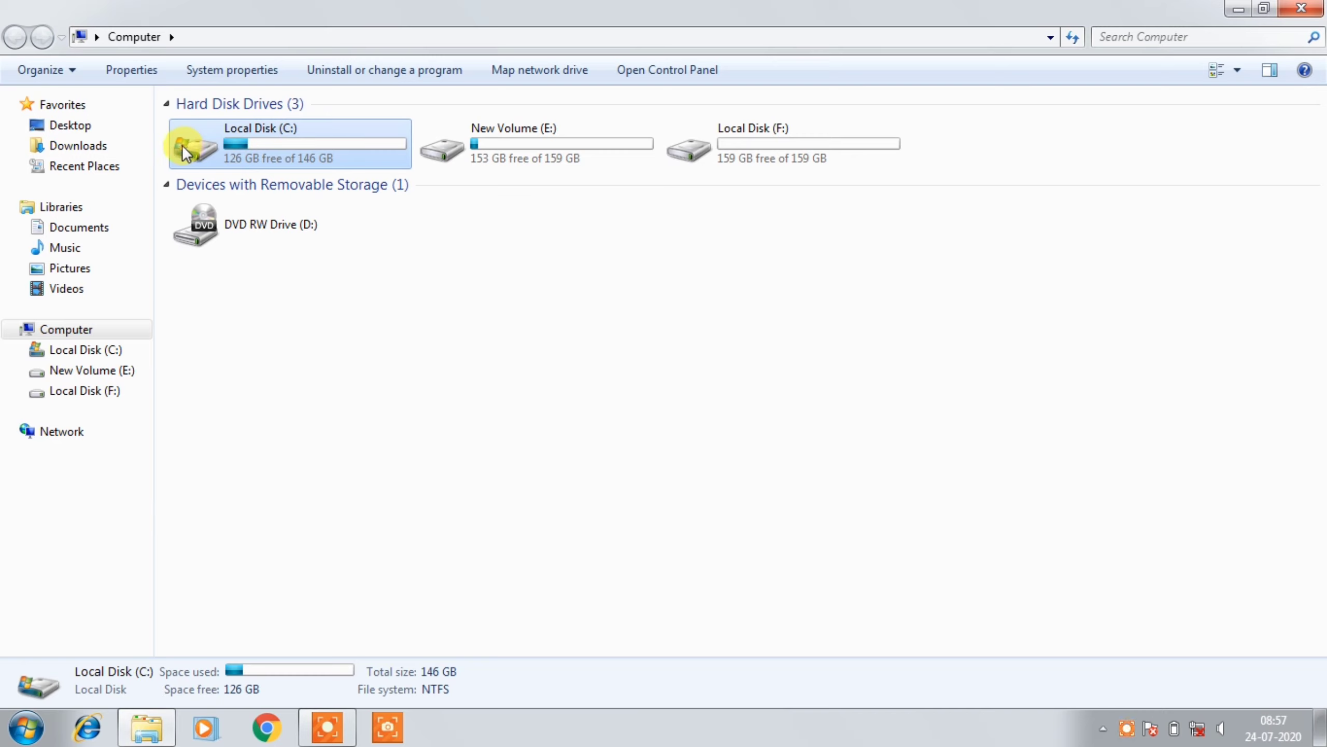
- View the contents of New Volume (E:) and Local Disk (F:), returning to the drive overview after each
{"action": "double_click", "coordinate": [477, 140]}
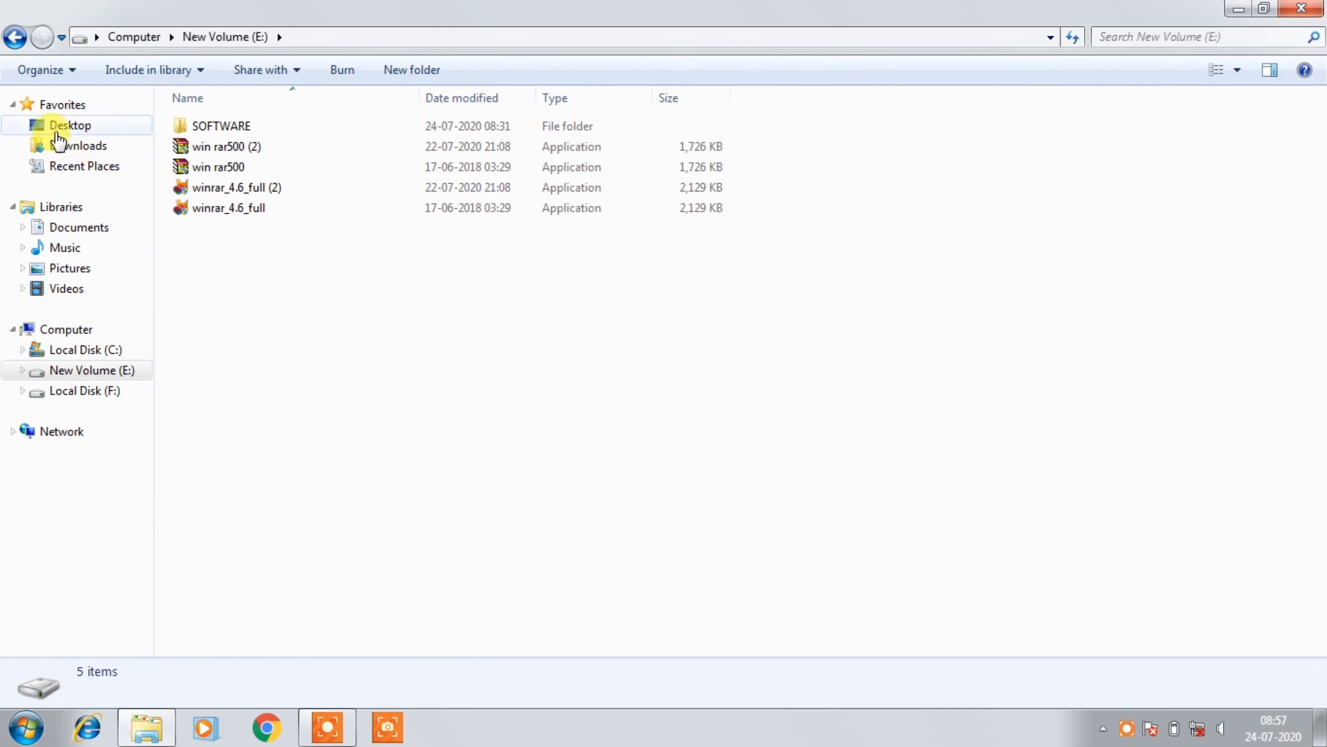
{"action": "left_click", "coordinate": [15, 37]}
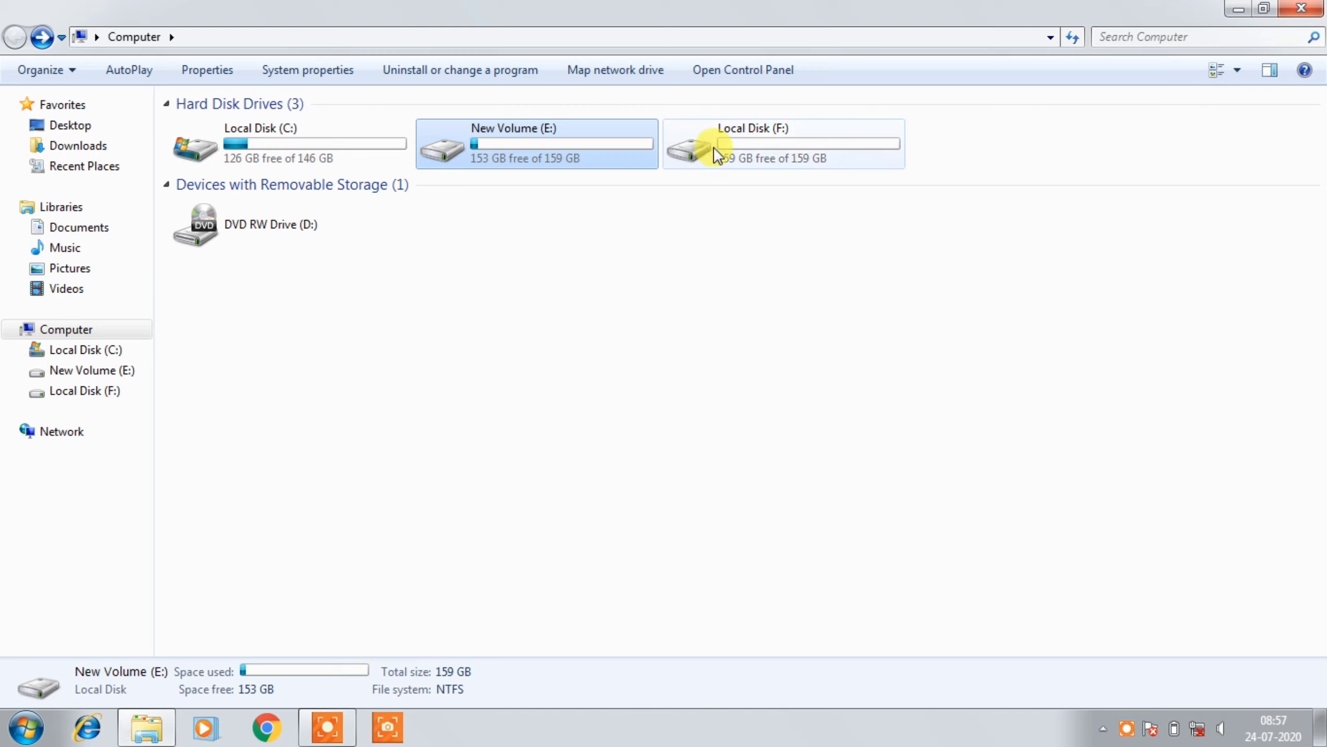
{"action": "left_click", "coordinate": [807, 145]}
{"action": "right_click", "coordinate": [791, 141]}
{"action": "left_click", "coordinate": [812, 156]}
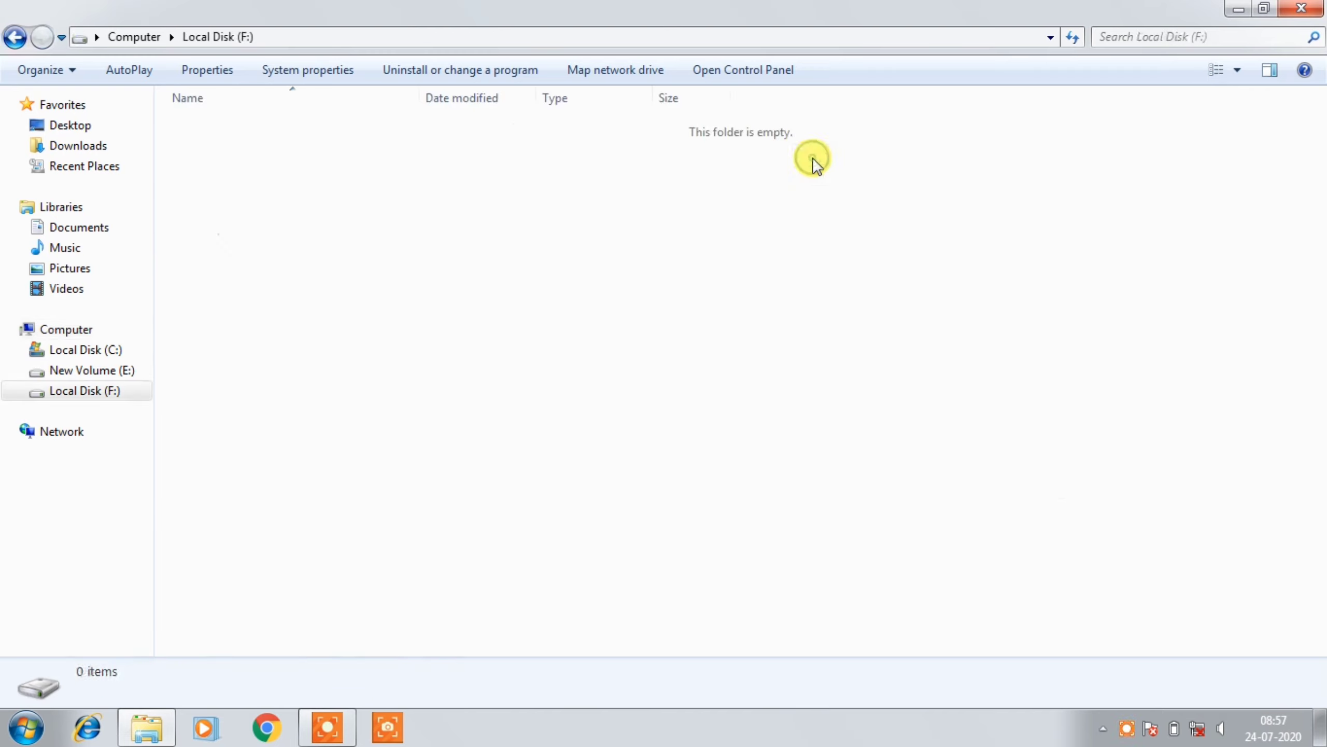
{"action": "left_click", "coordinate": [14, 38]}
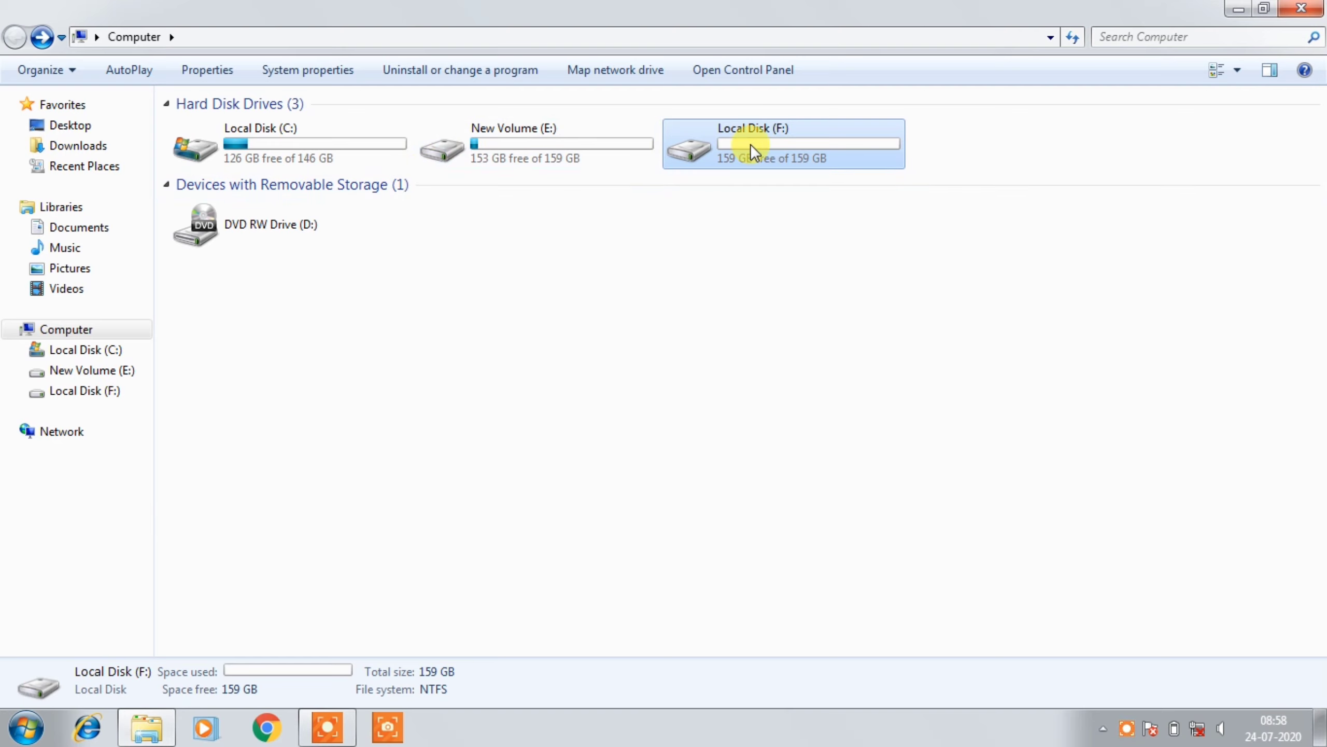
{"action": "mouse_move", "coordinate": [751, 144]}
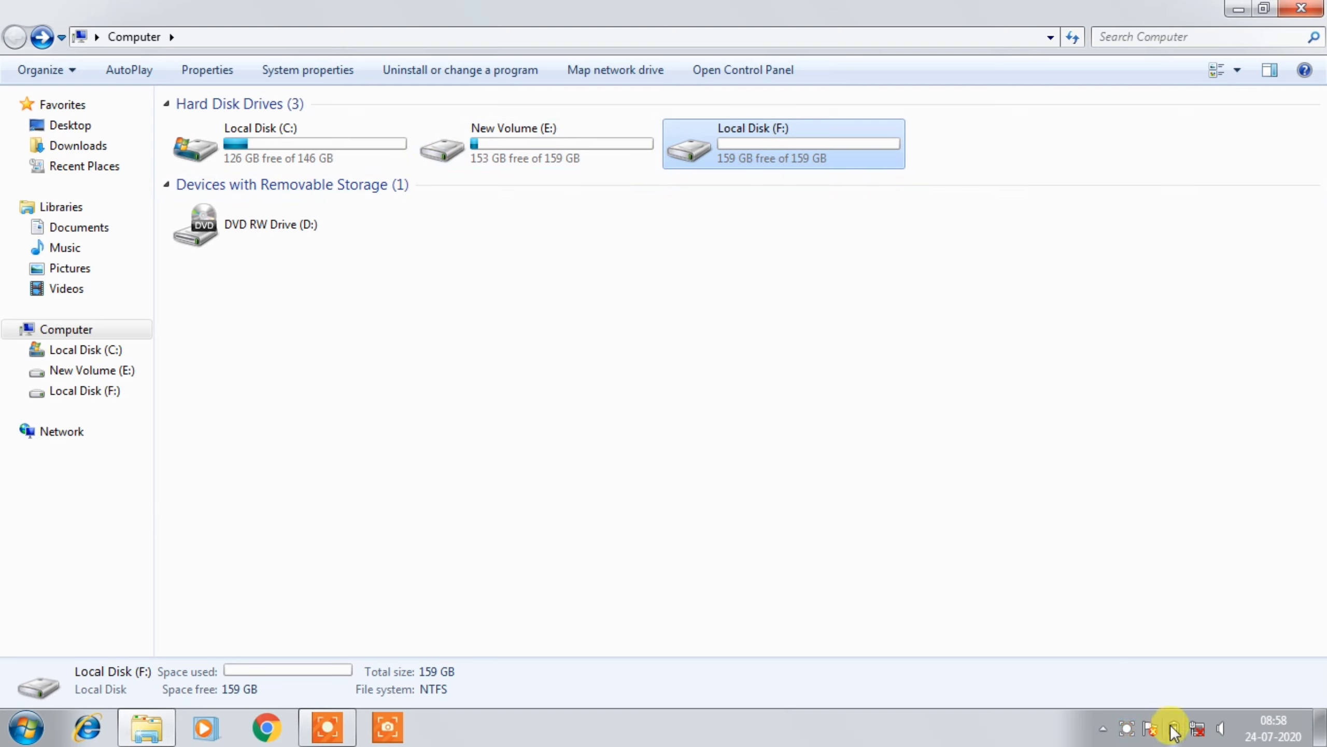
{"action": "mouse_move", "coordinate": [1177, 734]}
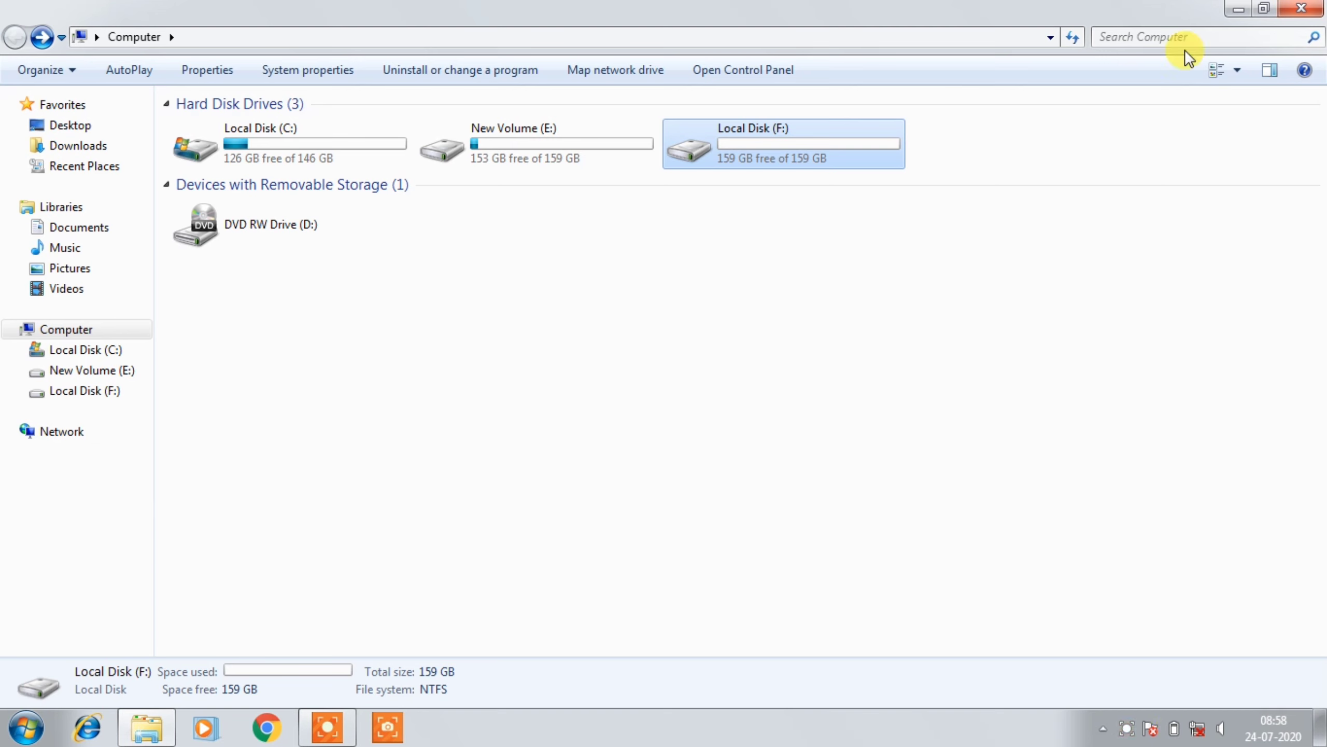
- Close the Computer window, refresh the desktop and launch AOMEI Partition Assistant
{"action": "left_click", "coordinate": [1302, 7]}
{"action": "right_click", "coordinate": [944, 63]}
{"action": "left_click", "coordinate": [1019, 120]}
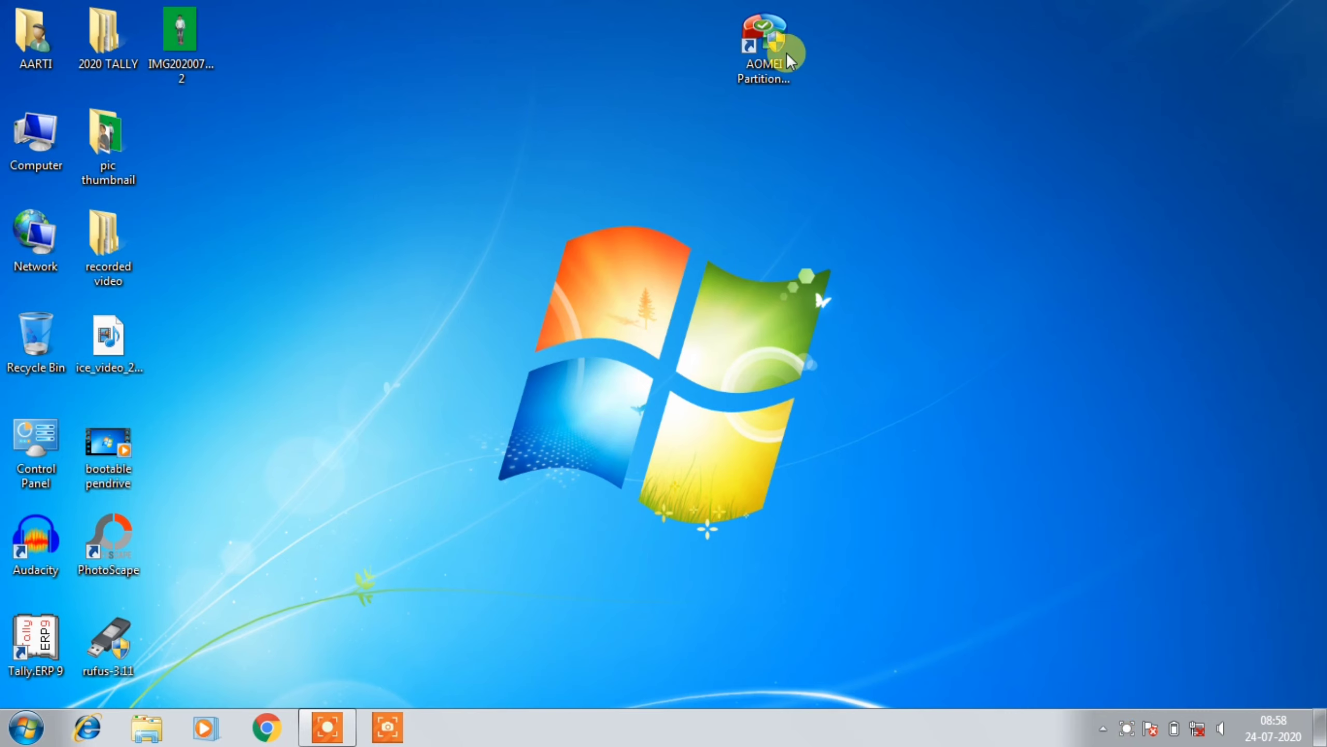
{"action": "left_click", "coordinate": [773, 50]}
{"action": "right_click", "coordinate": [772, 49]}
{"action": "left_click", "coordinate": [811, 67]}
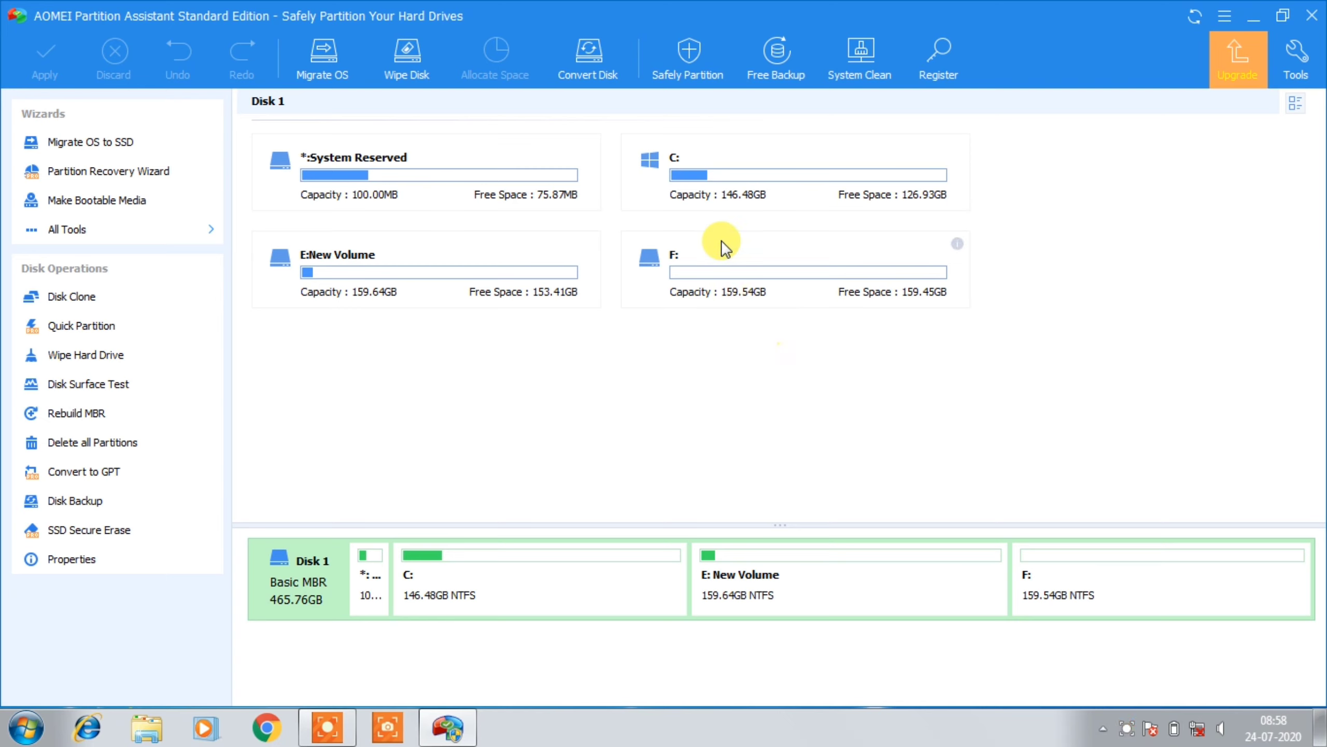
- Examine the C:, E: and F: partitions on Disk 1 and how they adjoin each other
{"action": "left_click", "coordinate": [405, 271]}
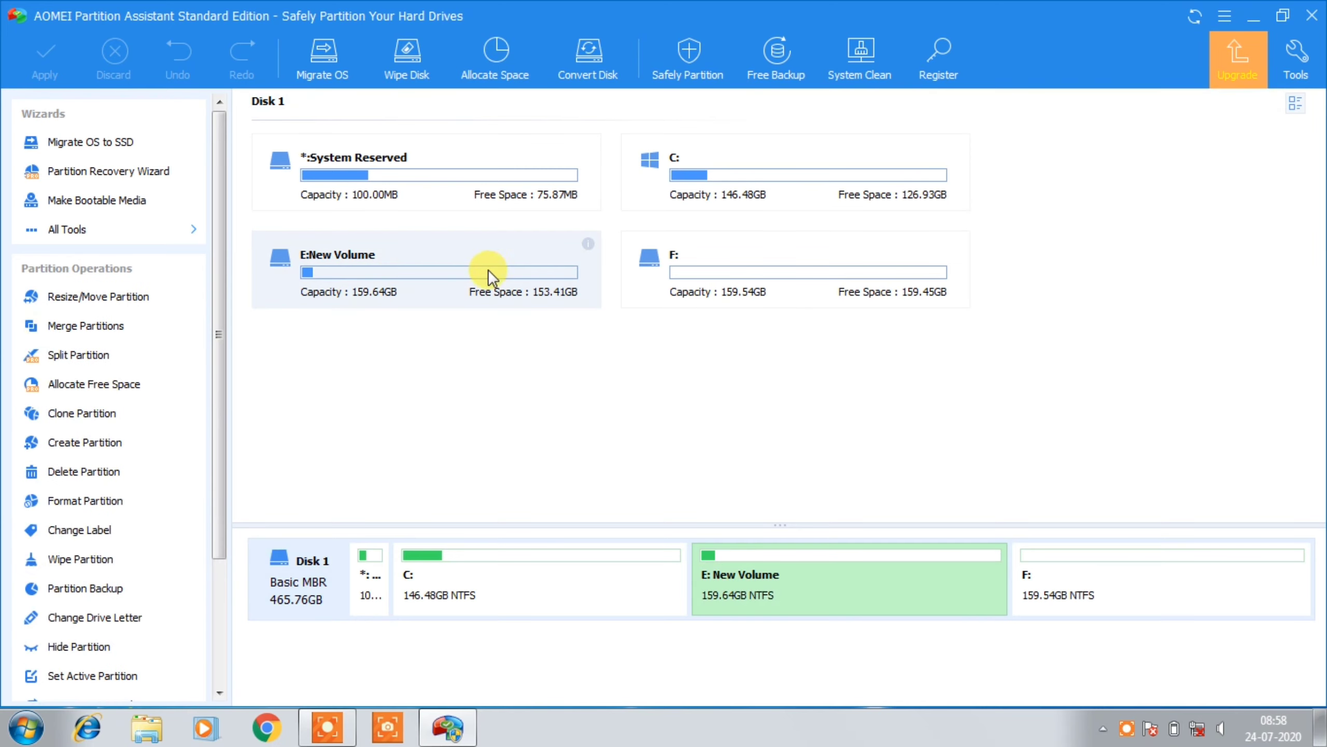
{"action": "left_click", "coordinate": [707, 261]}
{"action": "left_click", "coordinate": [711, 165]}
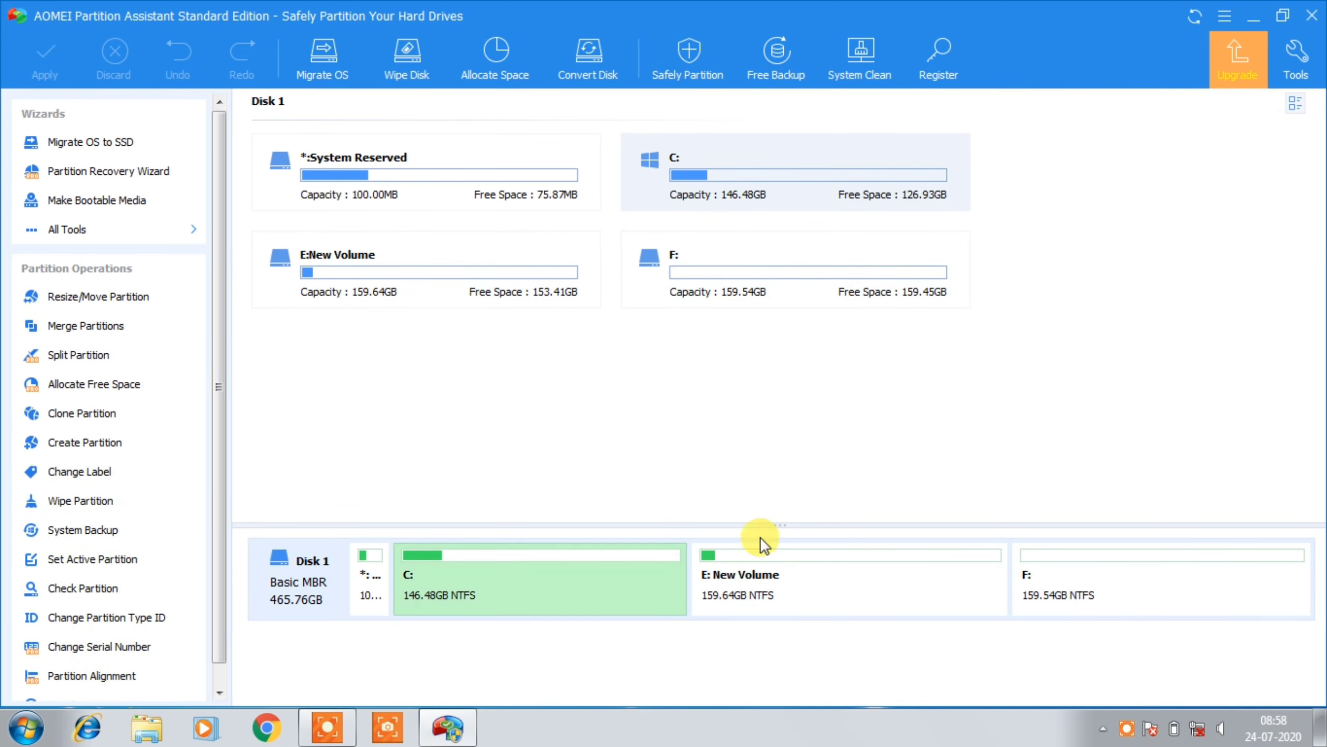
{"action": "left_click", "coordinate": [1061, 584]}
{"action": "left_click", "coordinate": [716, 580]}
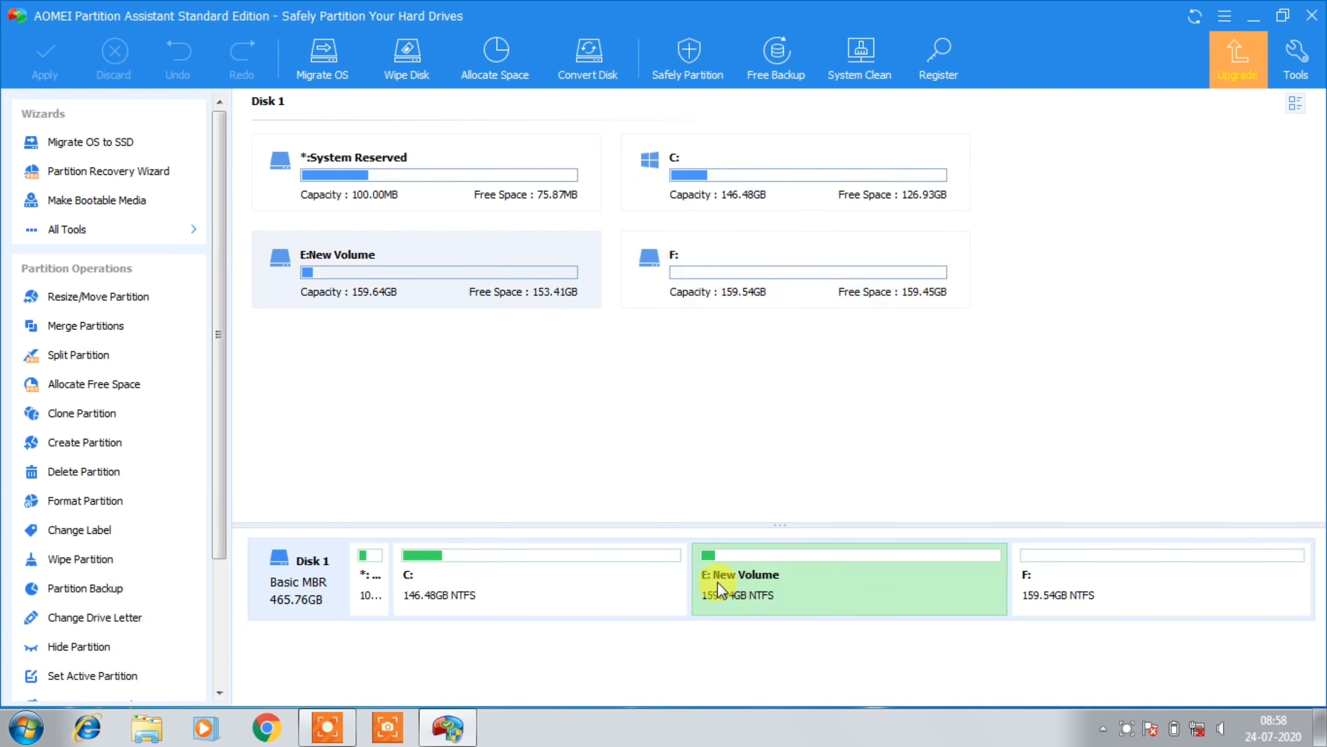
{"action": "left_click", "coordinate": [485, 585]}
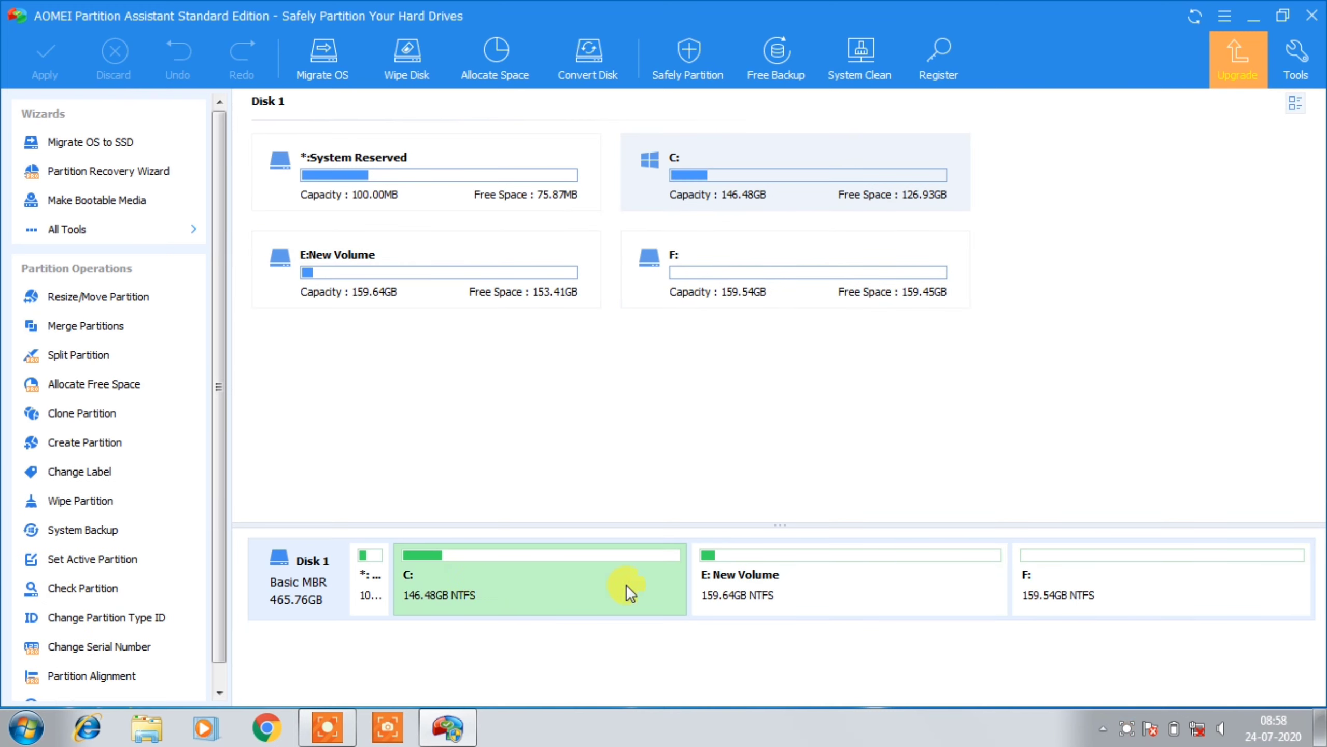
{"action": "left_click", "coordinate": [1009, 588]}
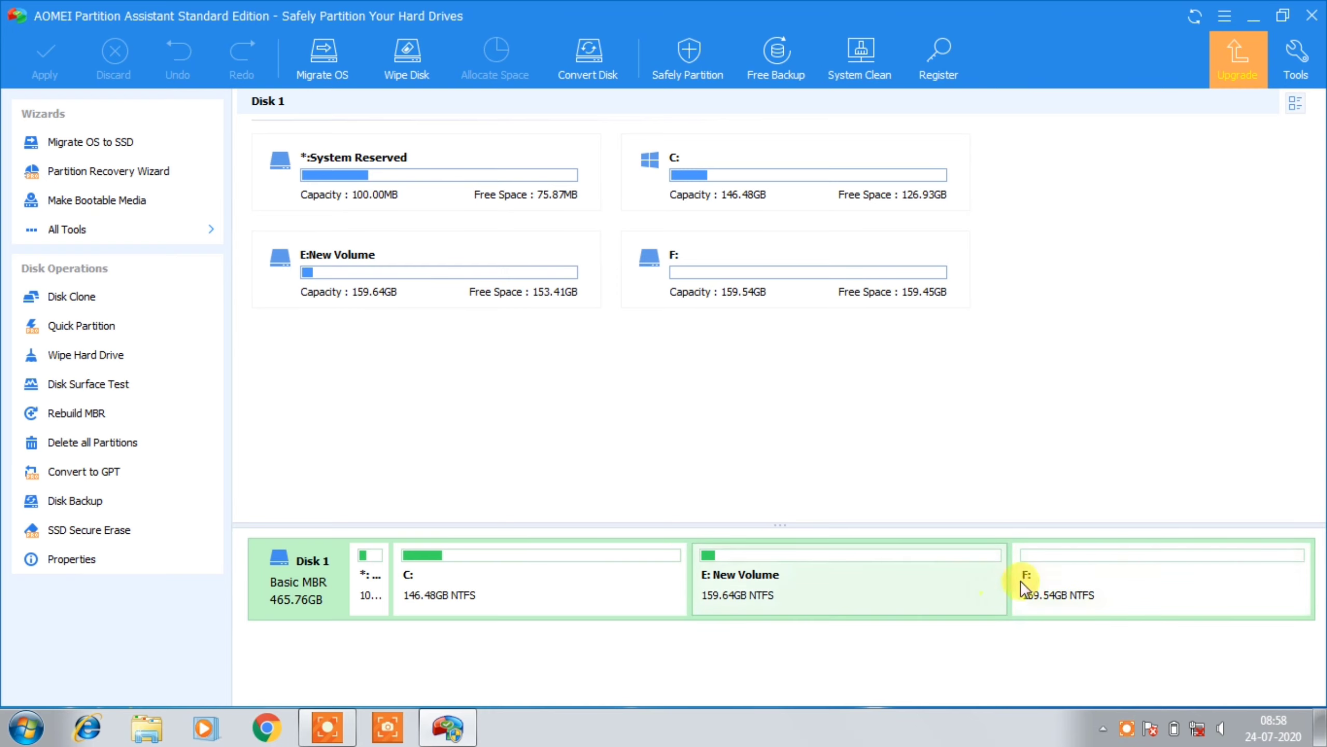
- Set up a merge of partition F: into E: New Volume on Disk 1, keeping E: as the target partition
{"action": "left_click", "coordinate": [914, 580]}
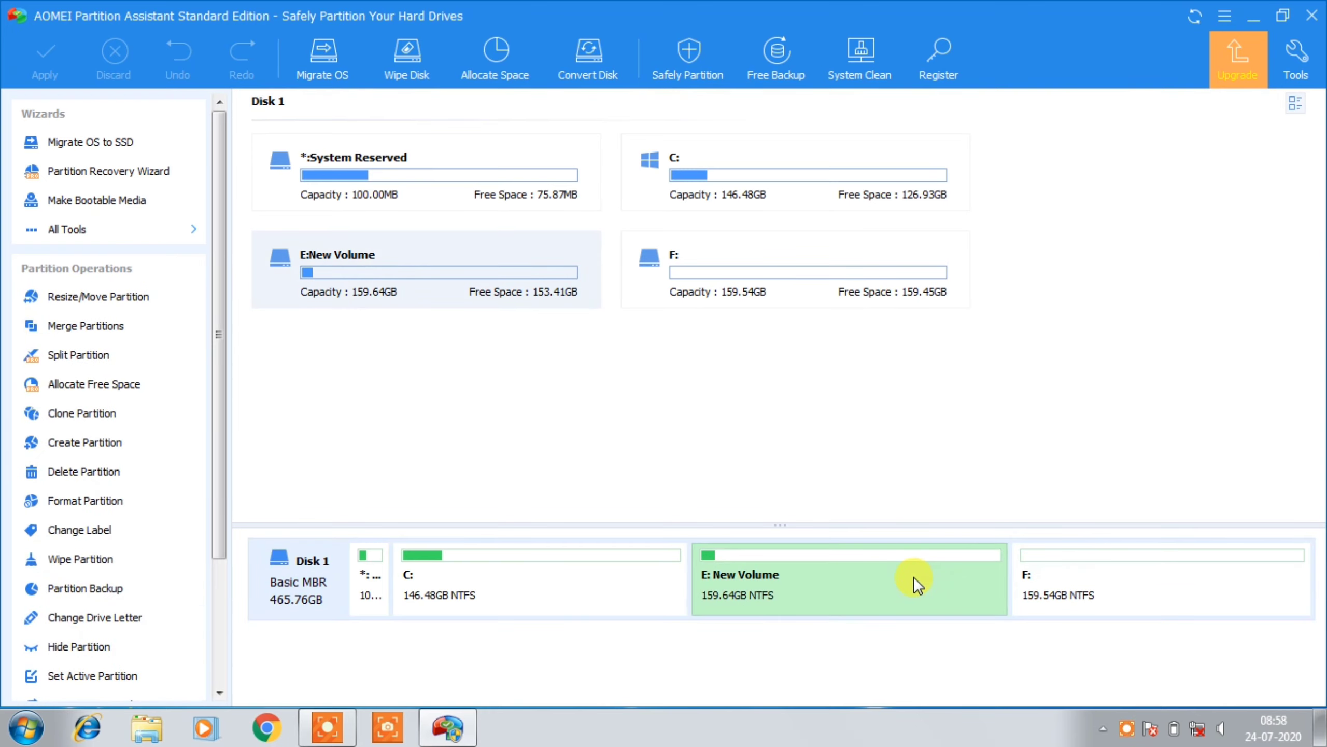
{"action": "right_click", "coordinate": [914, 577]}
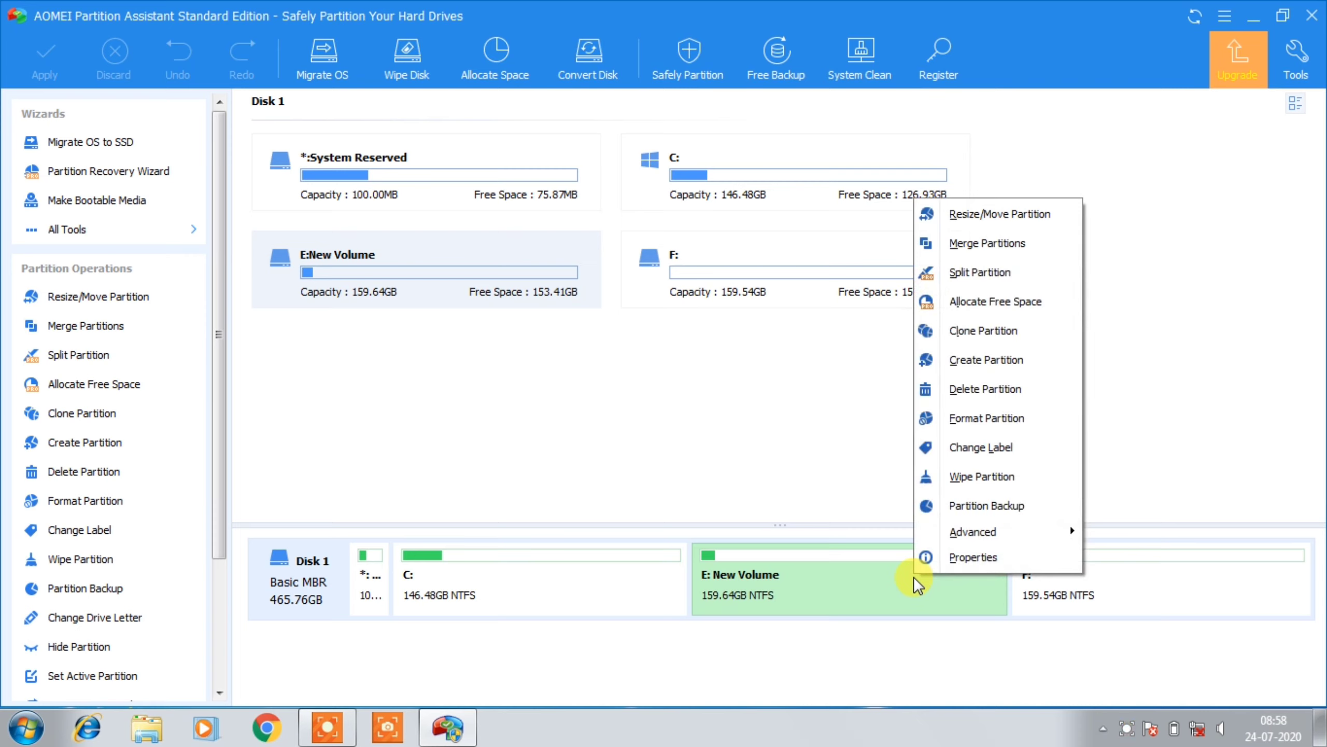
{"action": "left_click", "coordinate": [985, 253]}
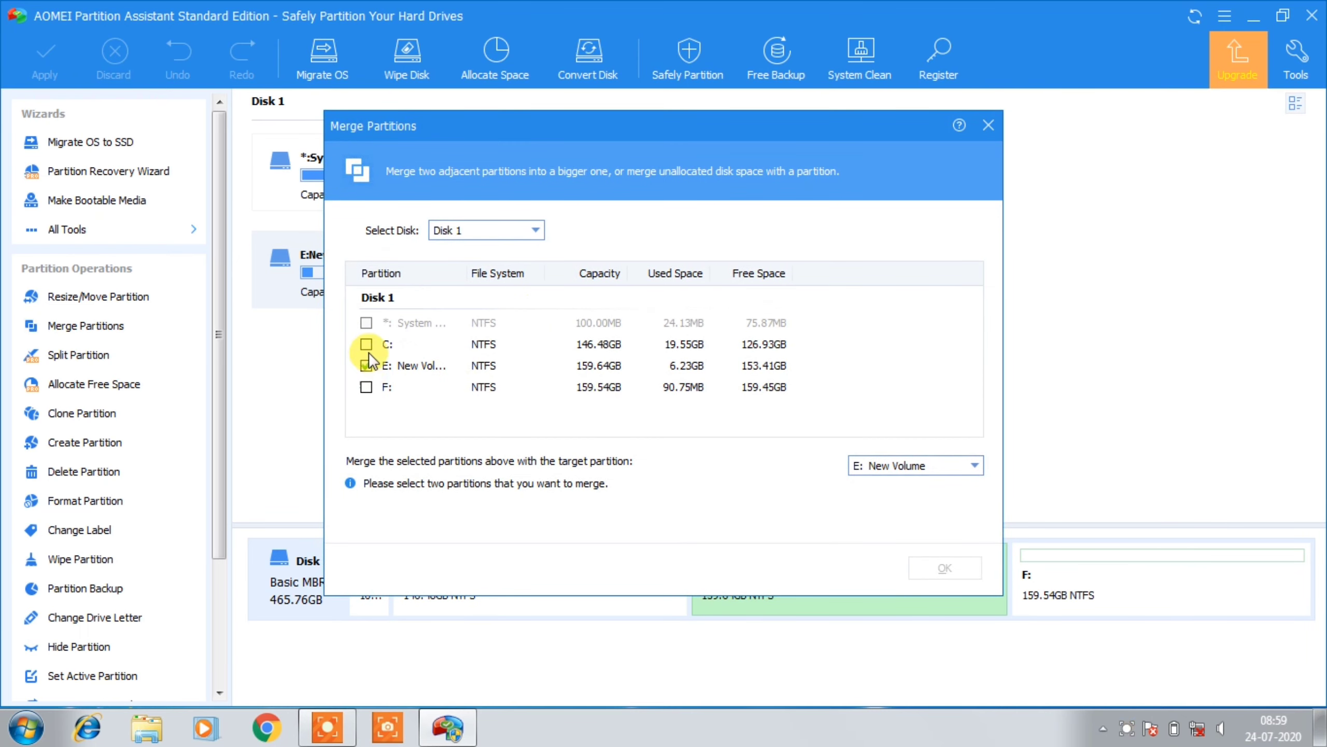
{"action": "left_click", "coordinate": [366, 388]}
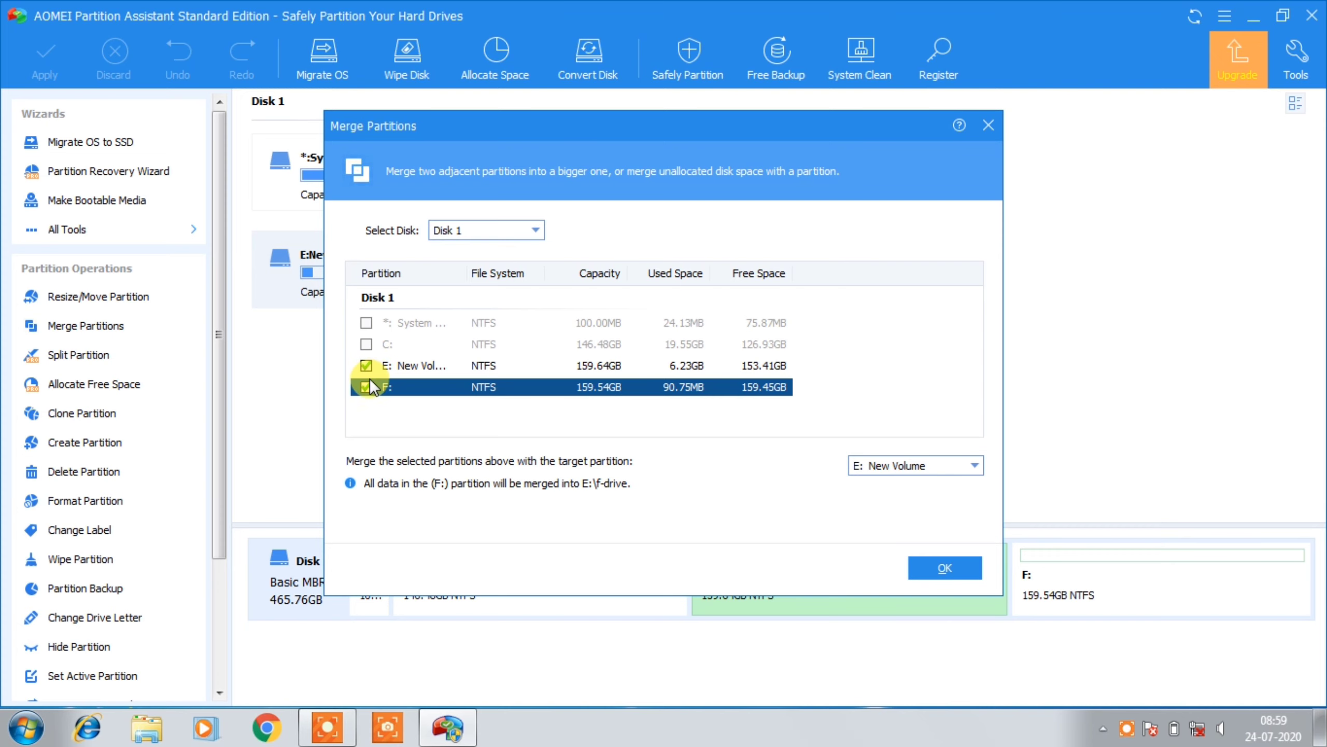
{"action": "left_click_drag", "start_coordinate": [742, 122], "coordinate": [789, 23]}
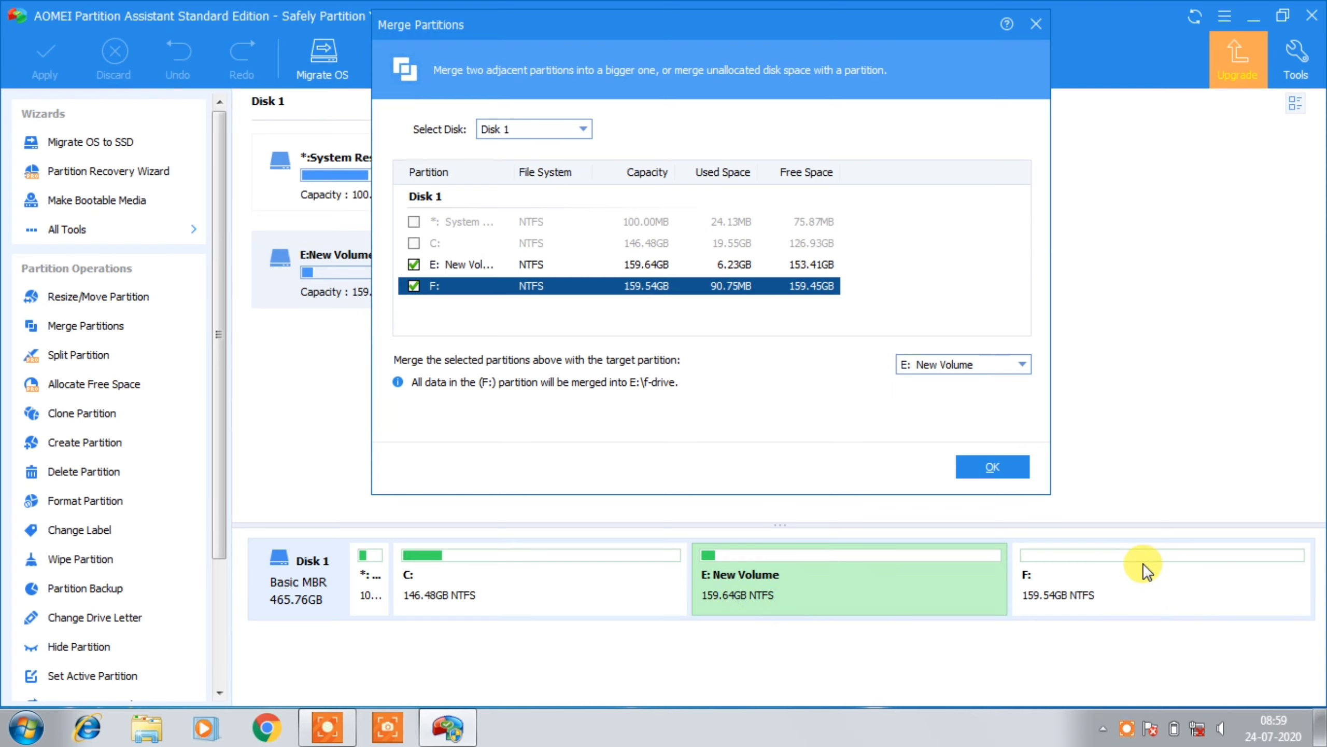
{"action": "left_click_drag", "start_coordinate": [863, 18], "coordinate": [878, 60]}
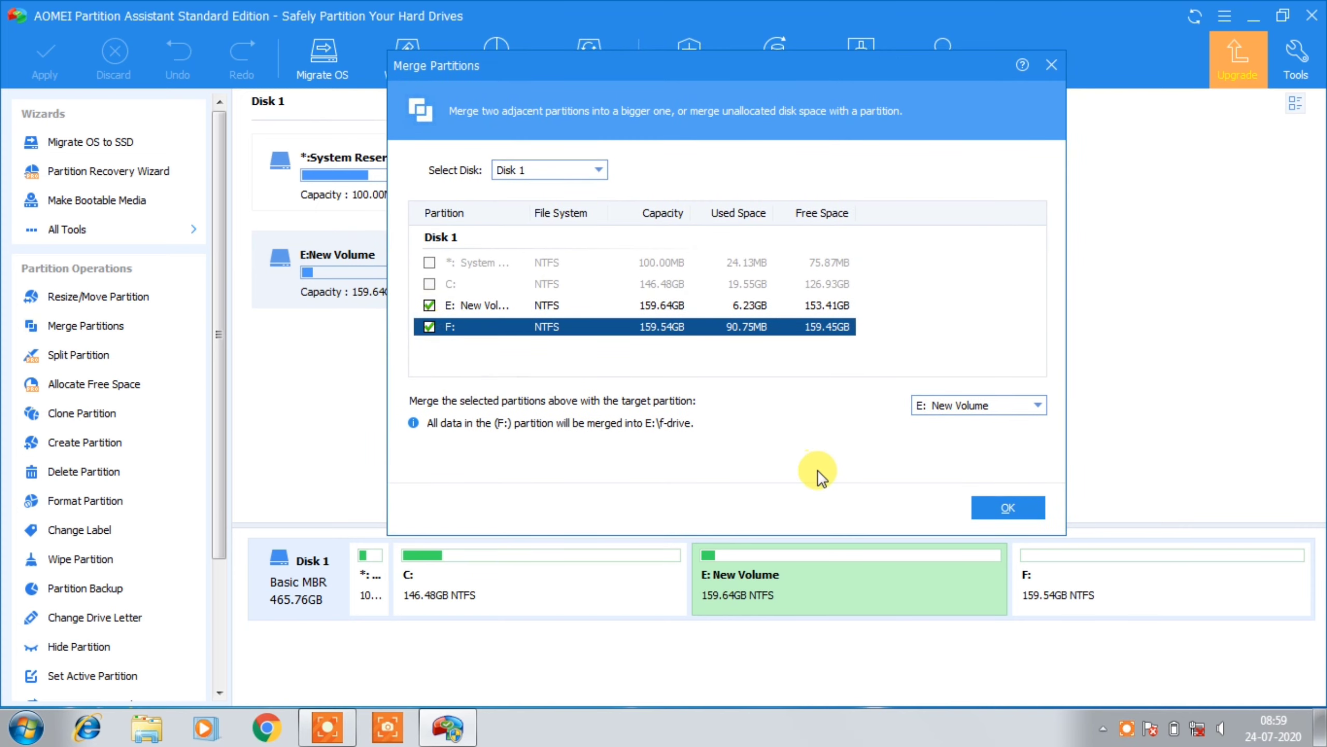
{"action": "left_click", "coordinate": [991, 512]}
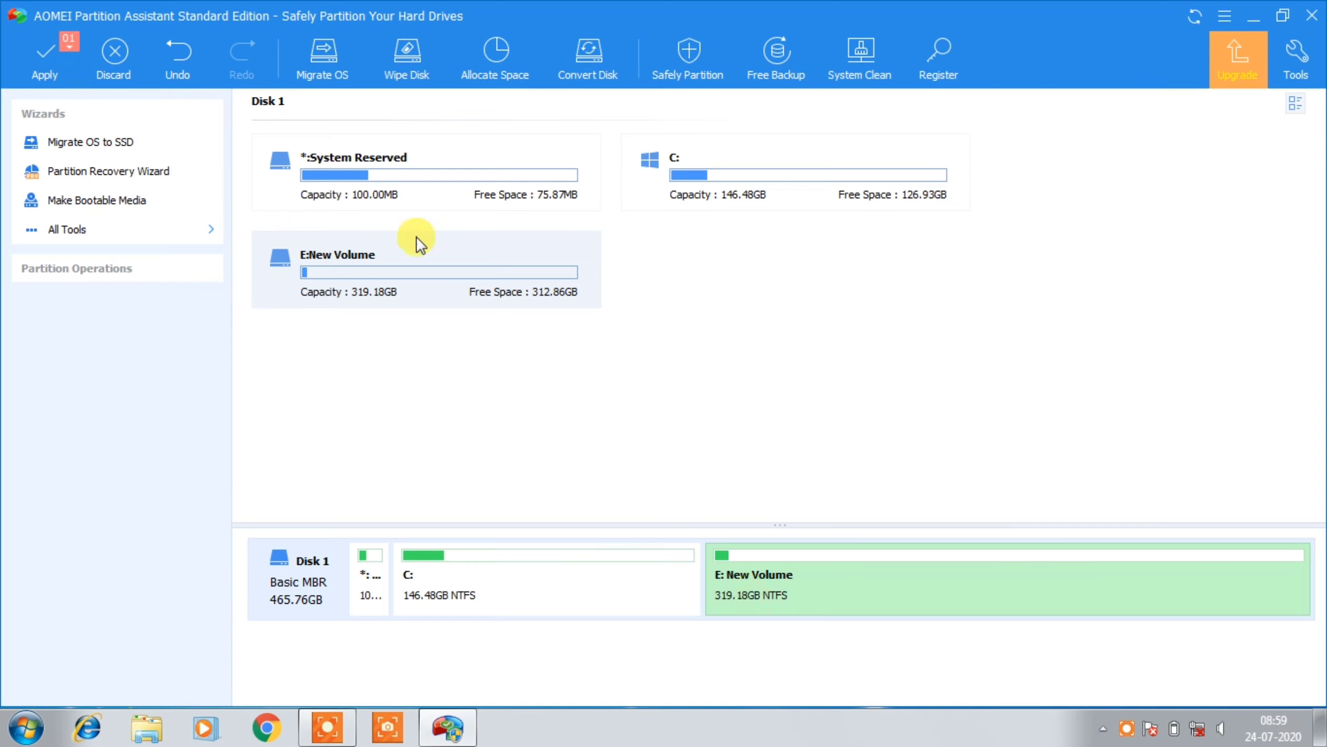
- Apply the pending merge of E: and F:, continuing without connected power, and select the merged E: partition
{"action": "left_click", "coordinate": [42, 66]}
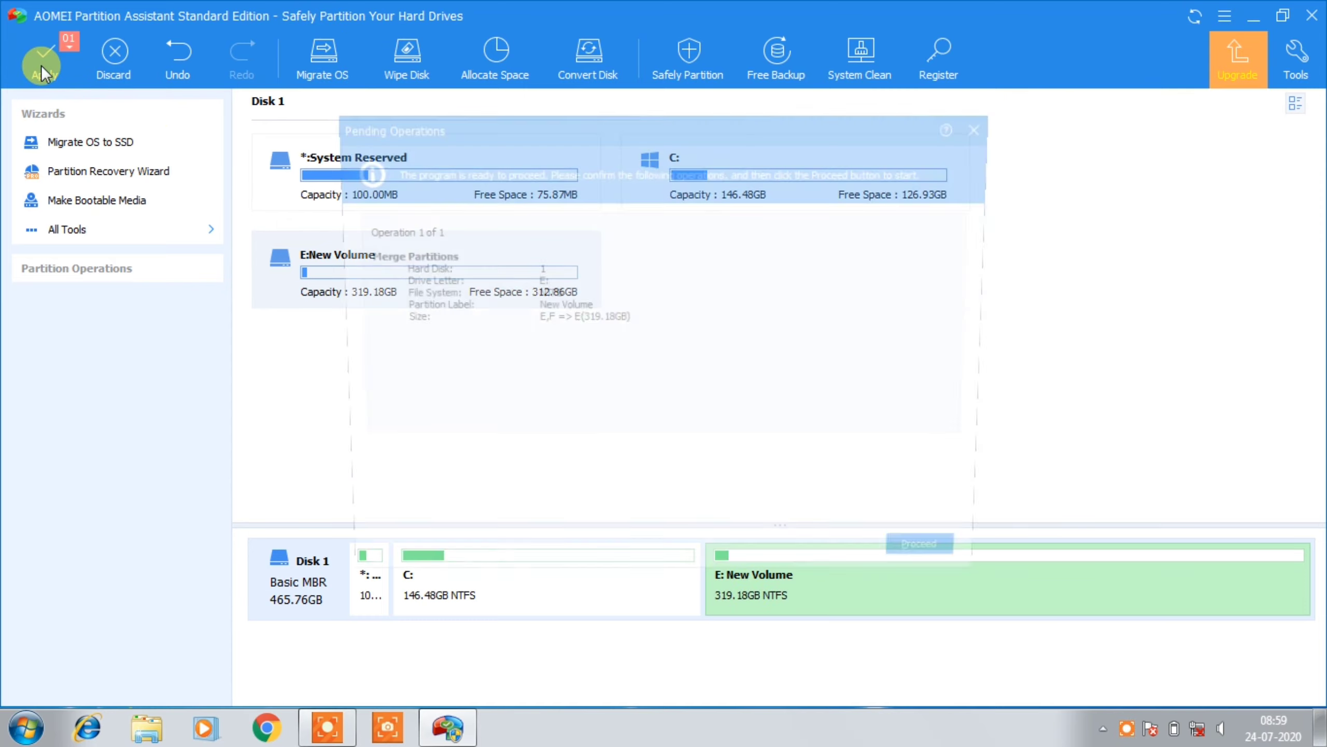
{"action": "left_click", "coordinate": [938, 568]}
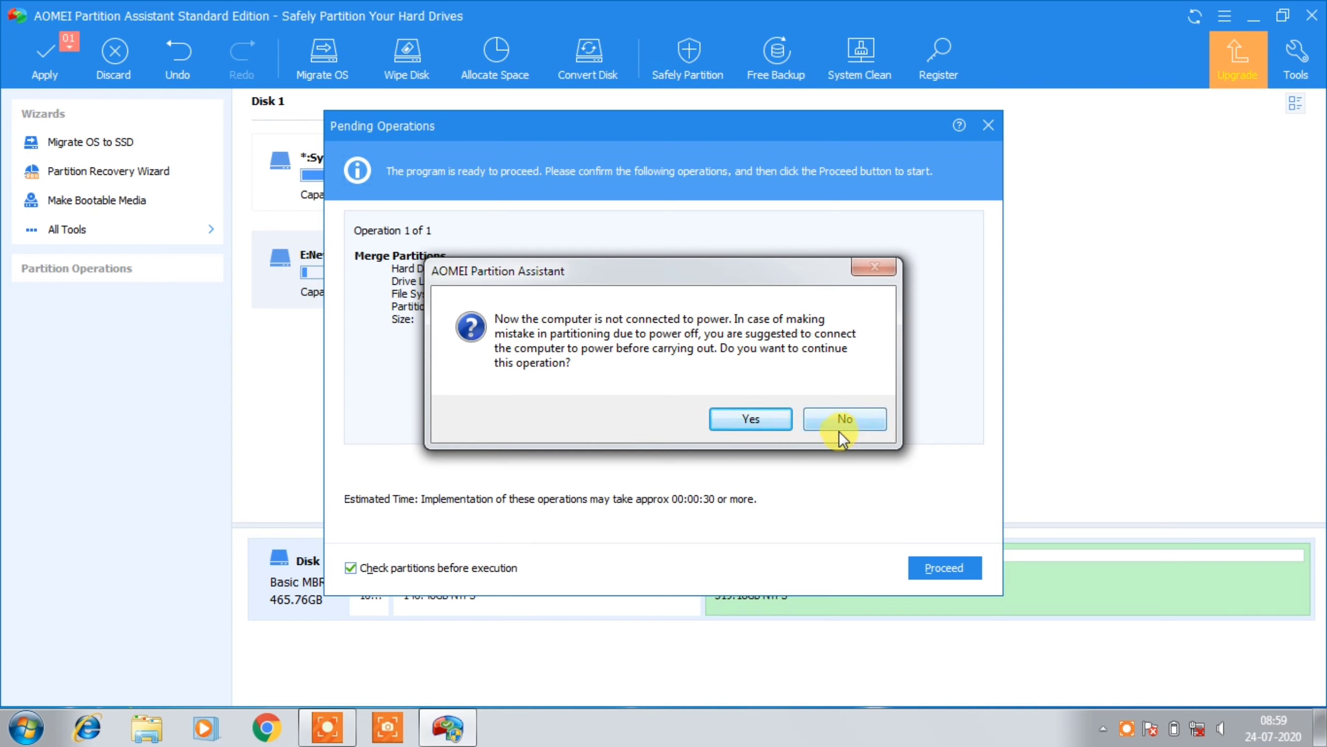
{"action": "left_click", "coordinate": [726, 420]}
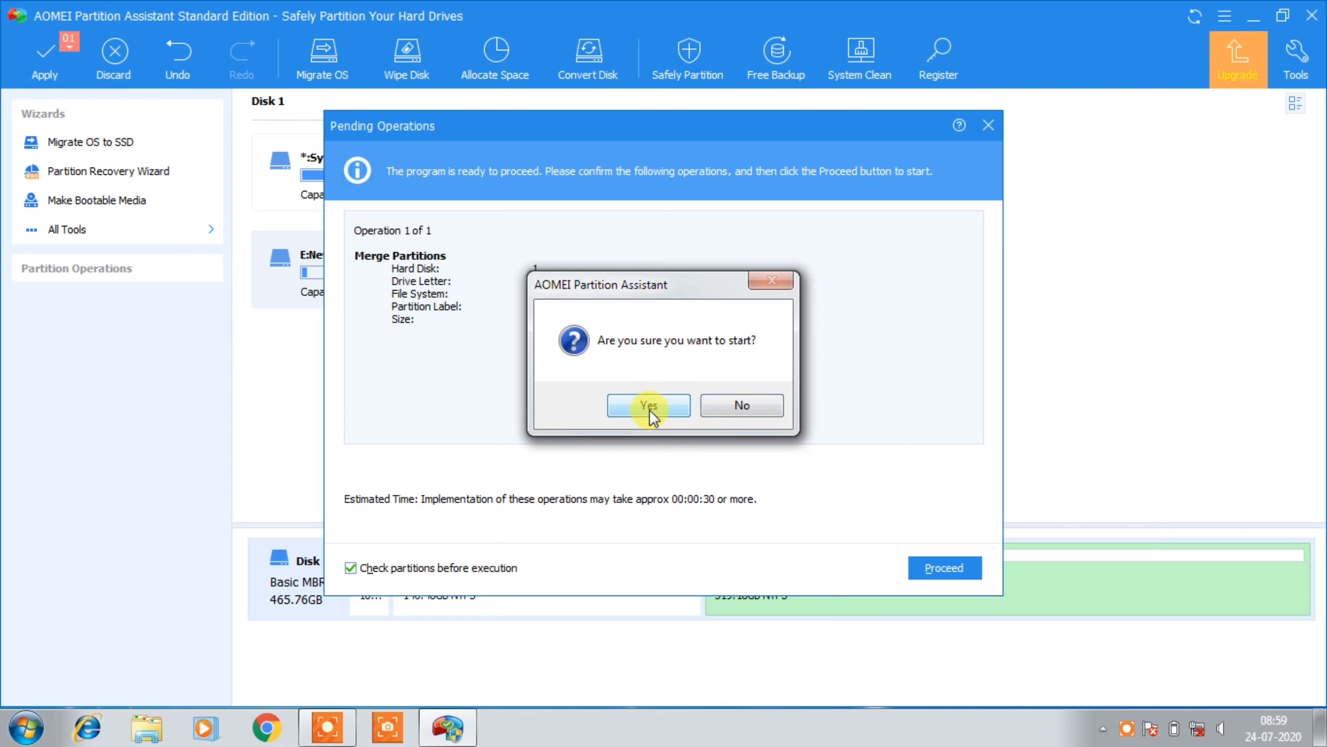
{"action": "left_click", "coordinate": [649, 406]}
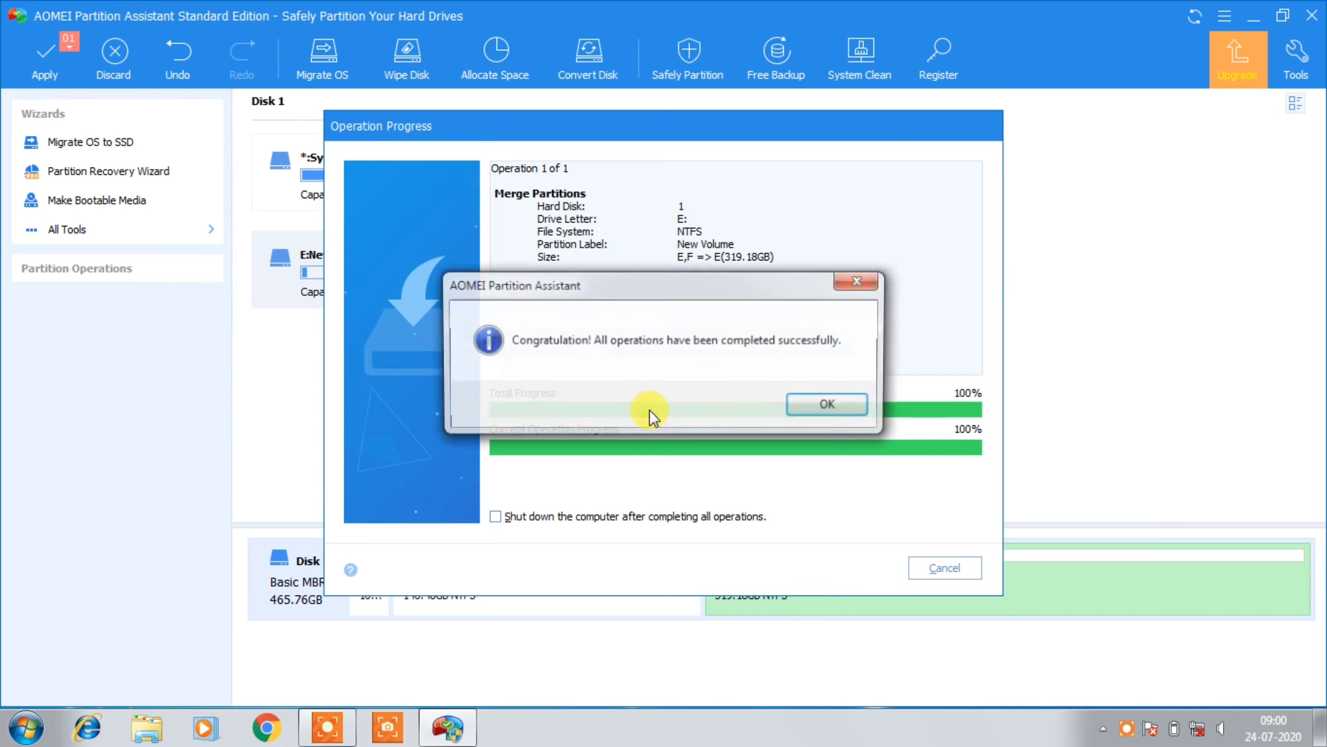
{"action": "left_click", "coordinate": [846, 403]}
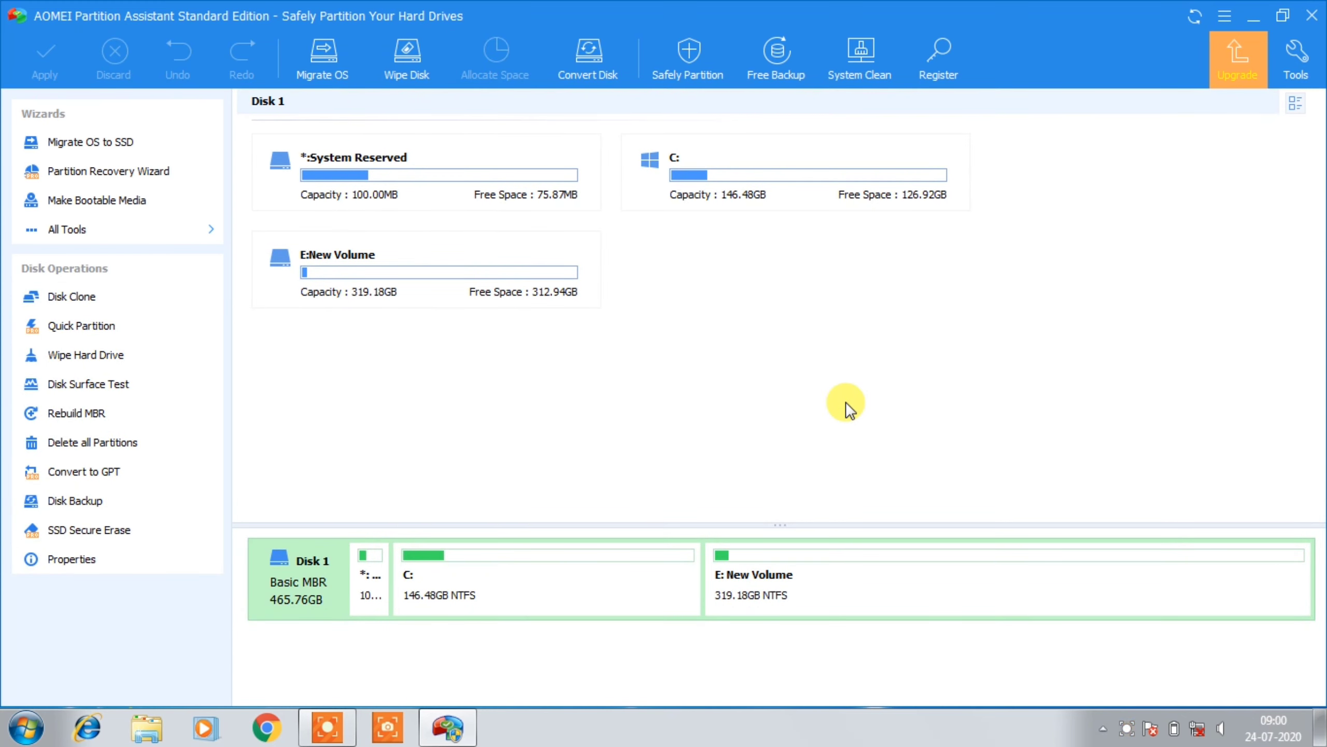
{"action": "left_click", "coordinate": [734, 583]}
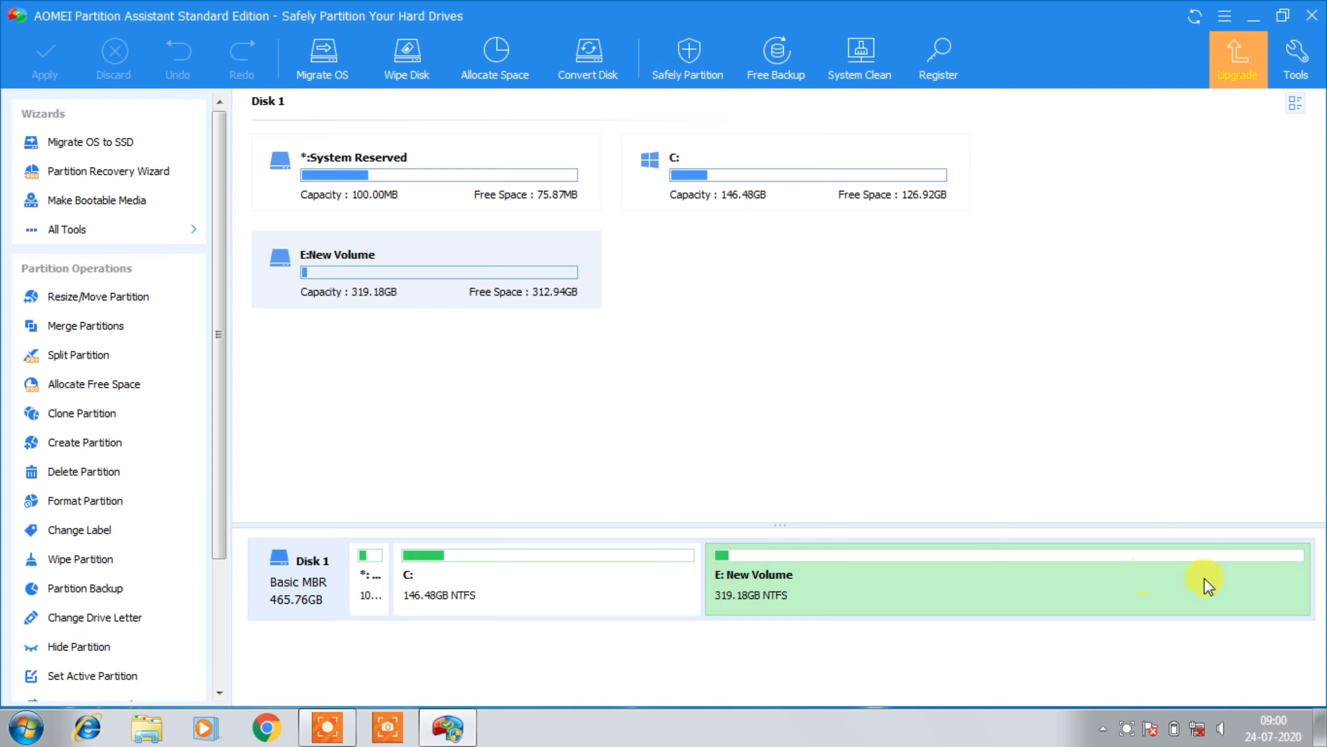
- Minimize the partition manager, refresh the desktop and open Computer to check the drives
{"action": "left_click", "coordinate": [1259, 17]}
{"action": "right_click", "coordinate": [844, 78]}
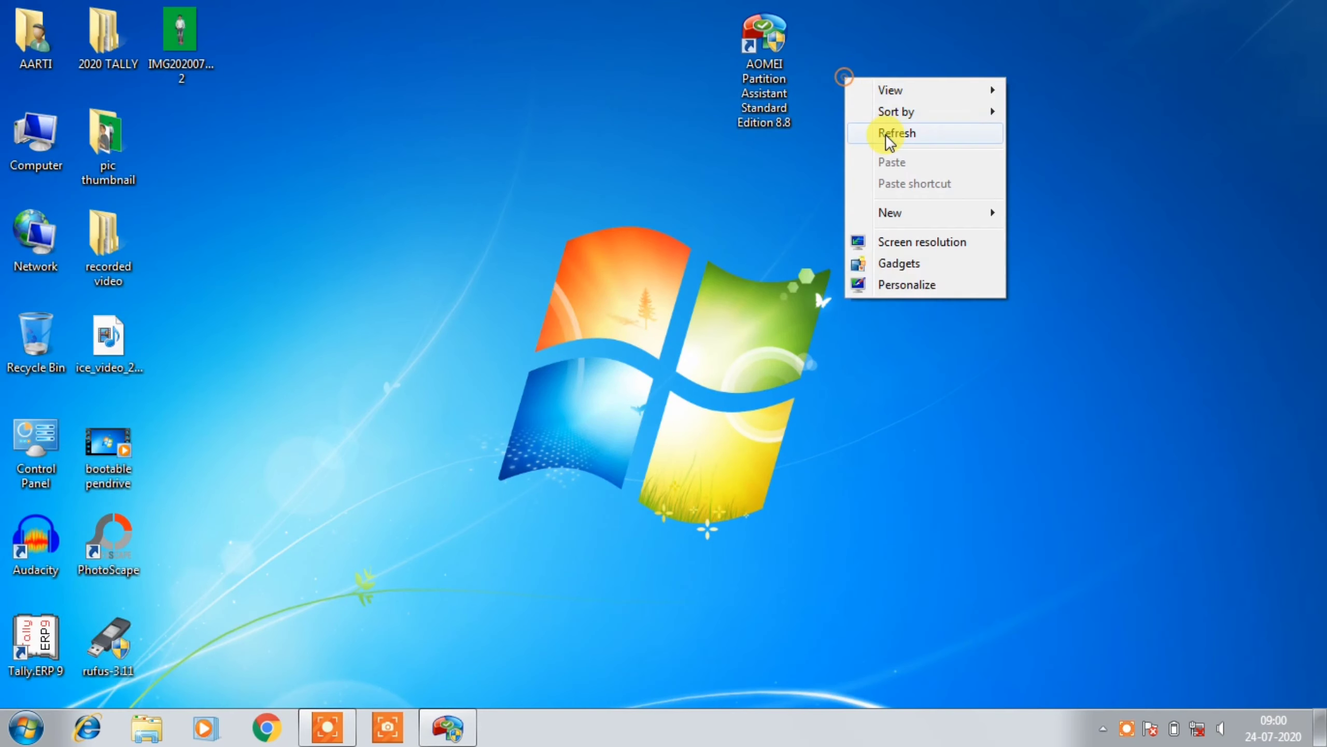
{"action": "left_click", "coordinate": [886, 135]}
{"action": "right_click", "coordinate": [23, 145]}
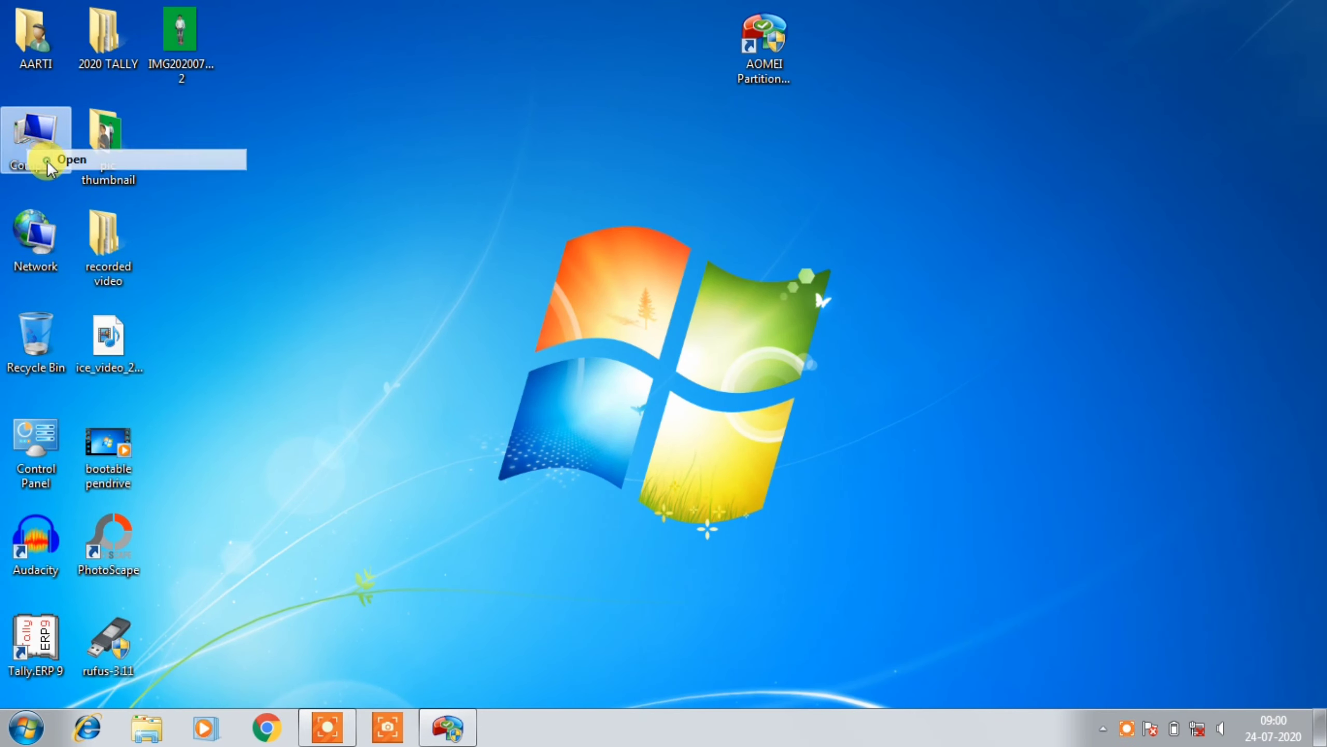
{"action": "left_click", "coordinate": [52, 160]}
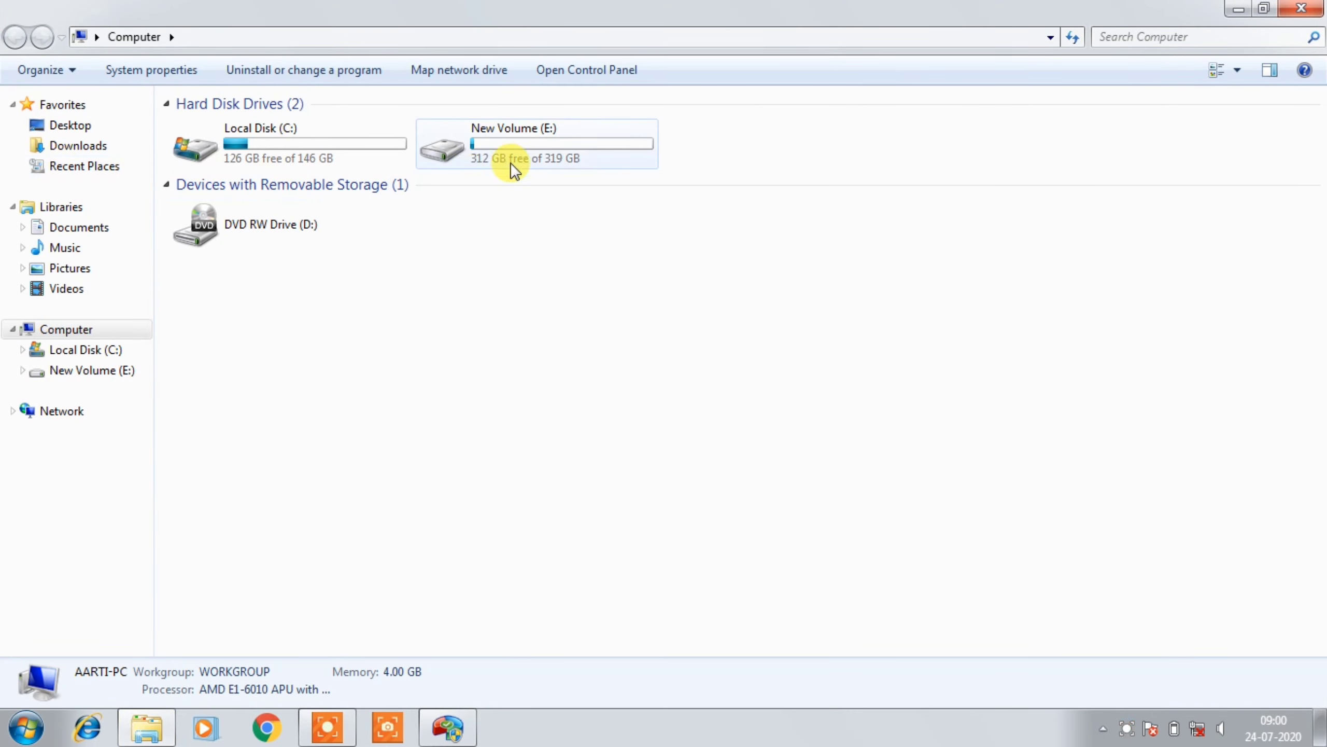
- Open the New Volume (E:) drive, look inside its F-drive-485553 folder and refresh the drive's file list
{"action": "right_click", "coordinate": [527, 147]}
{"action": "left_click", "coordinate": [486, 214]}
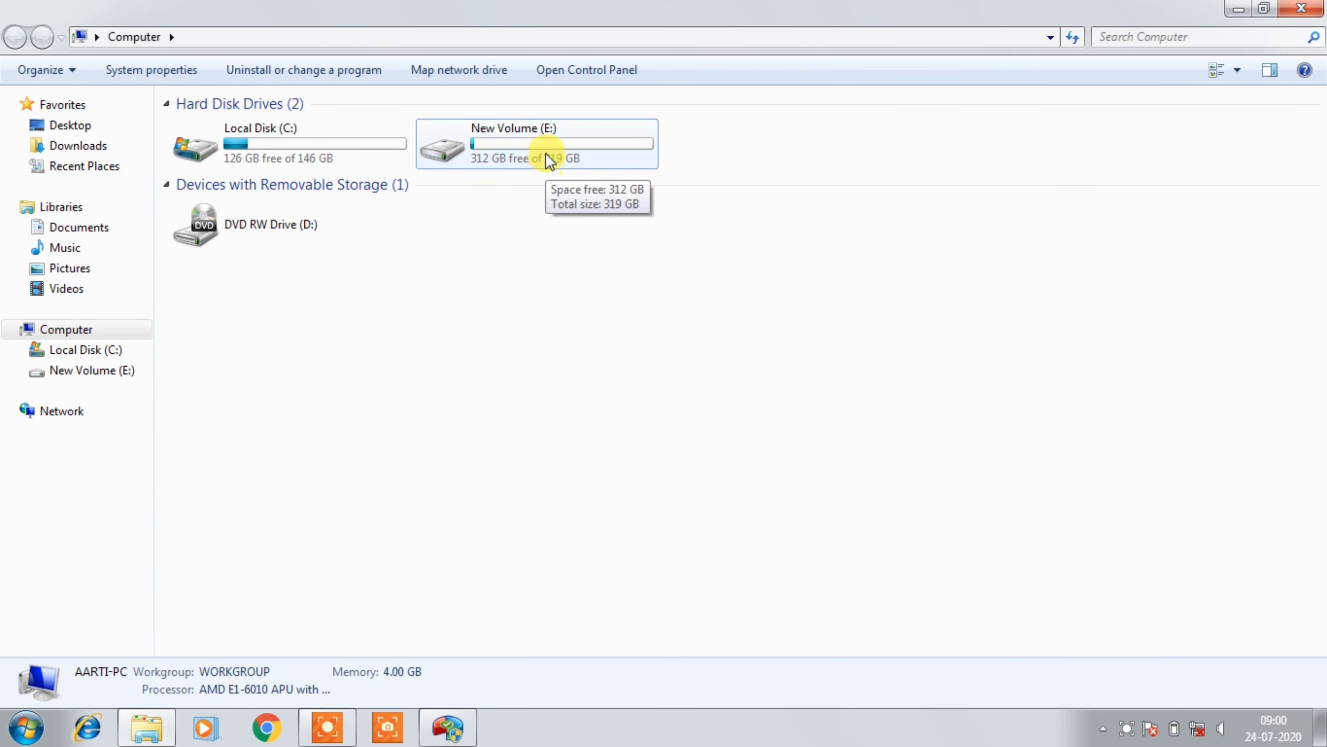
{"action": "right_click", "coordinate": [546, 153]}
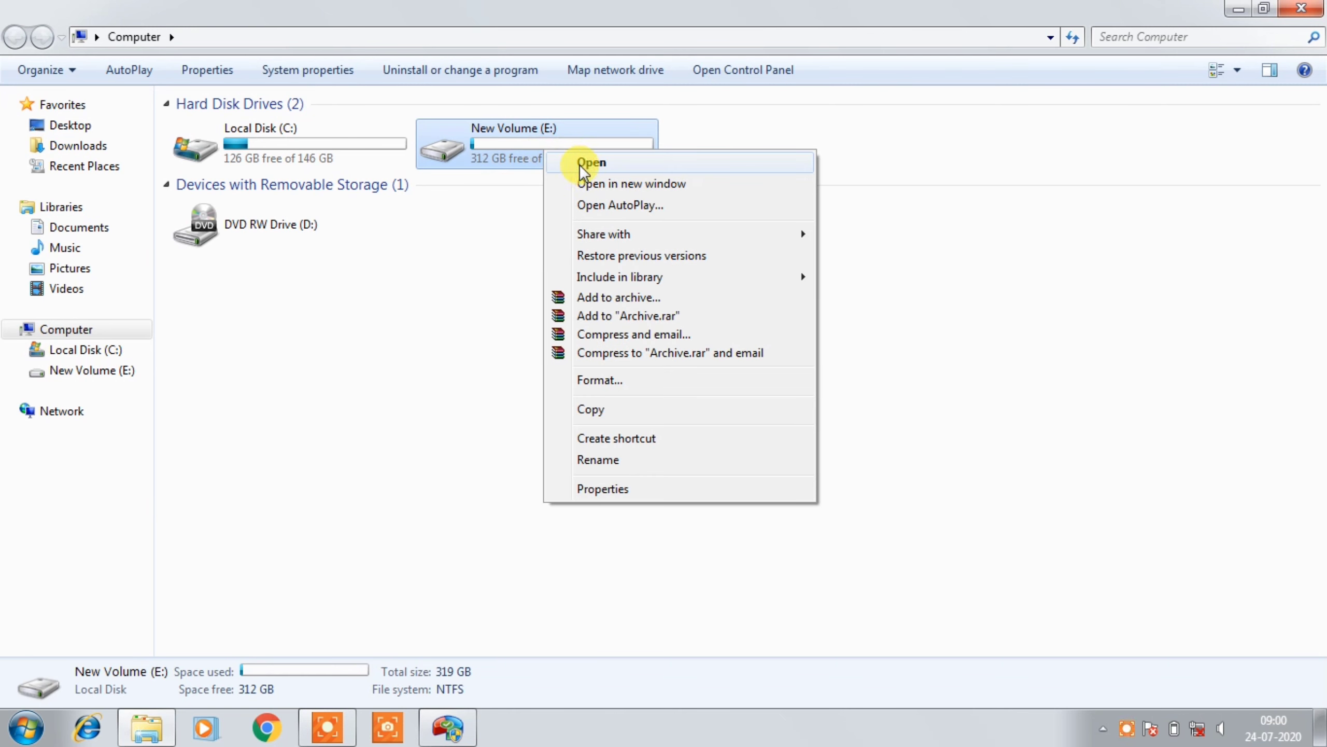
{"action": "left_click", "coordinate": [584, 164]}
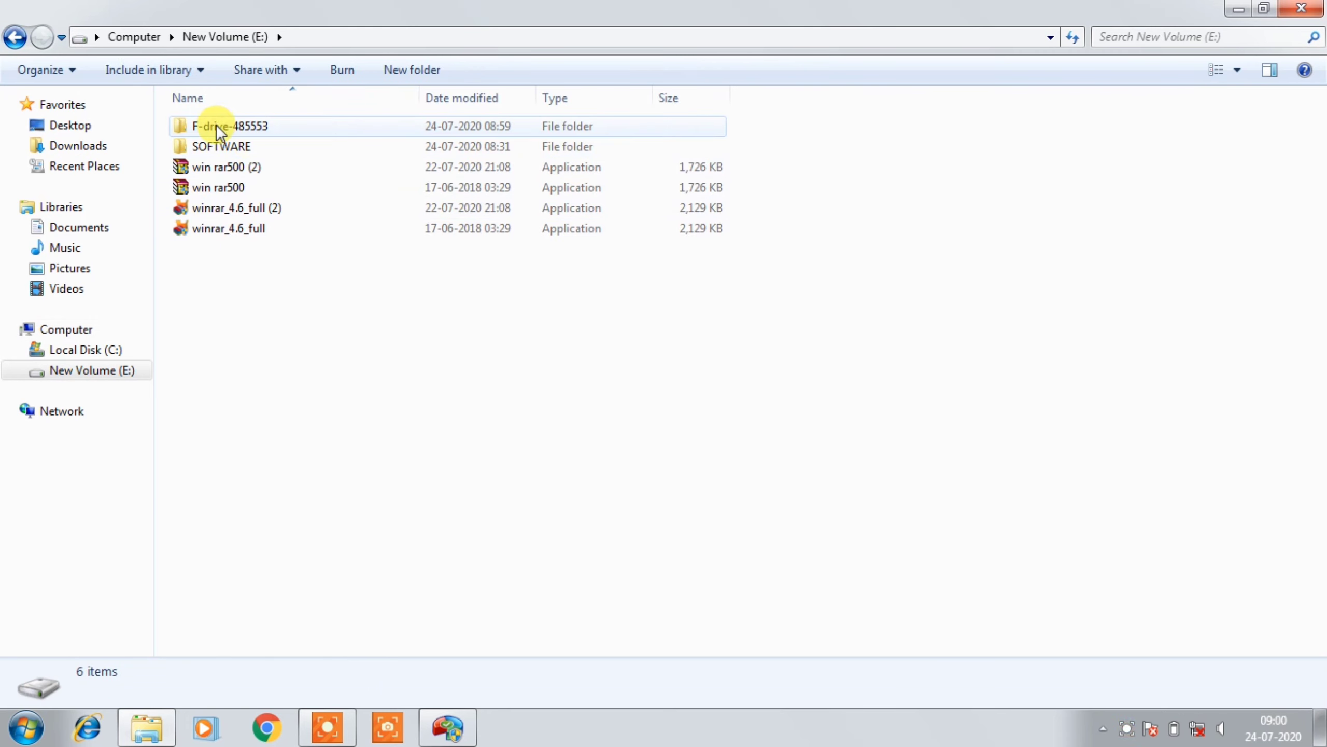
{"action": "double_click", "coordinate": [253, 131]}
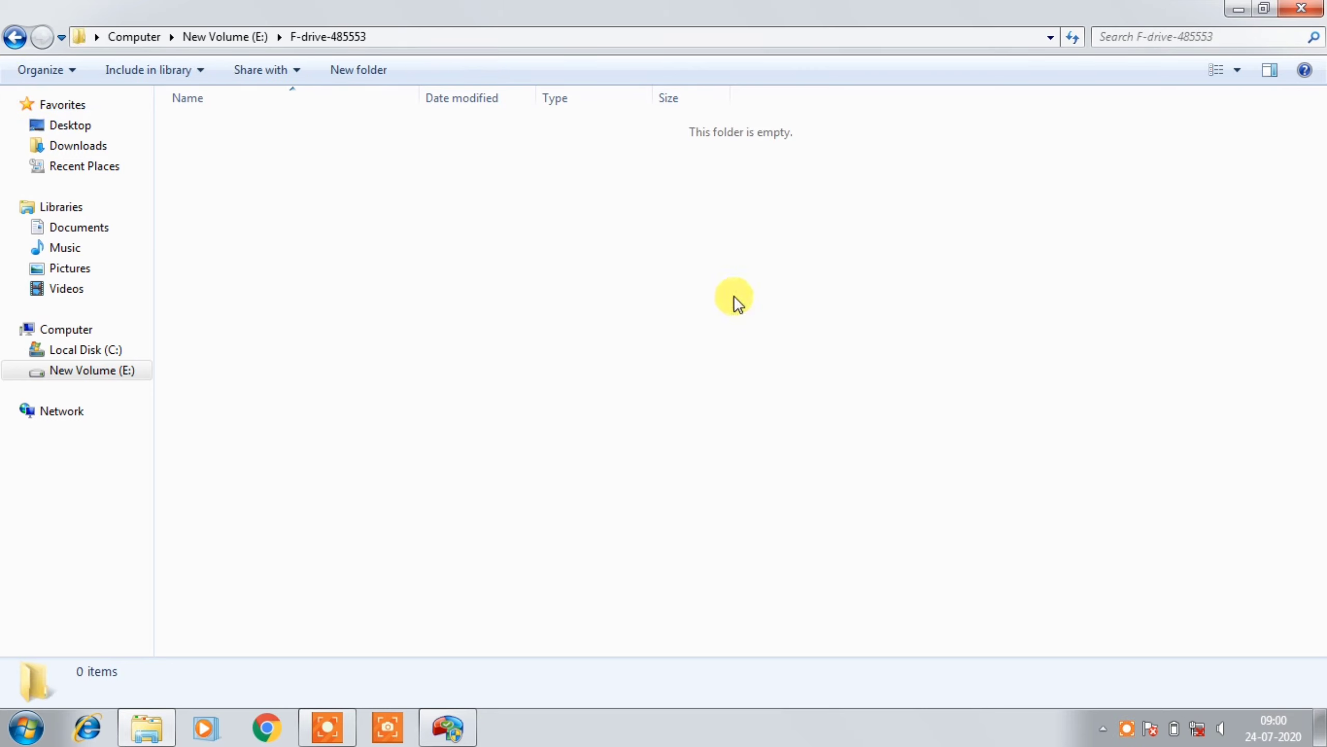
{"action": "left_click", "coordinate": [15, 38]}
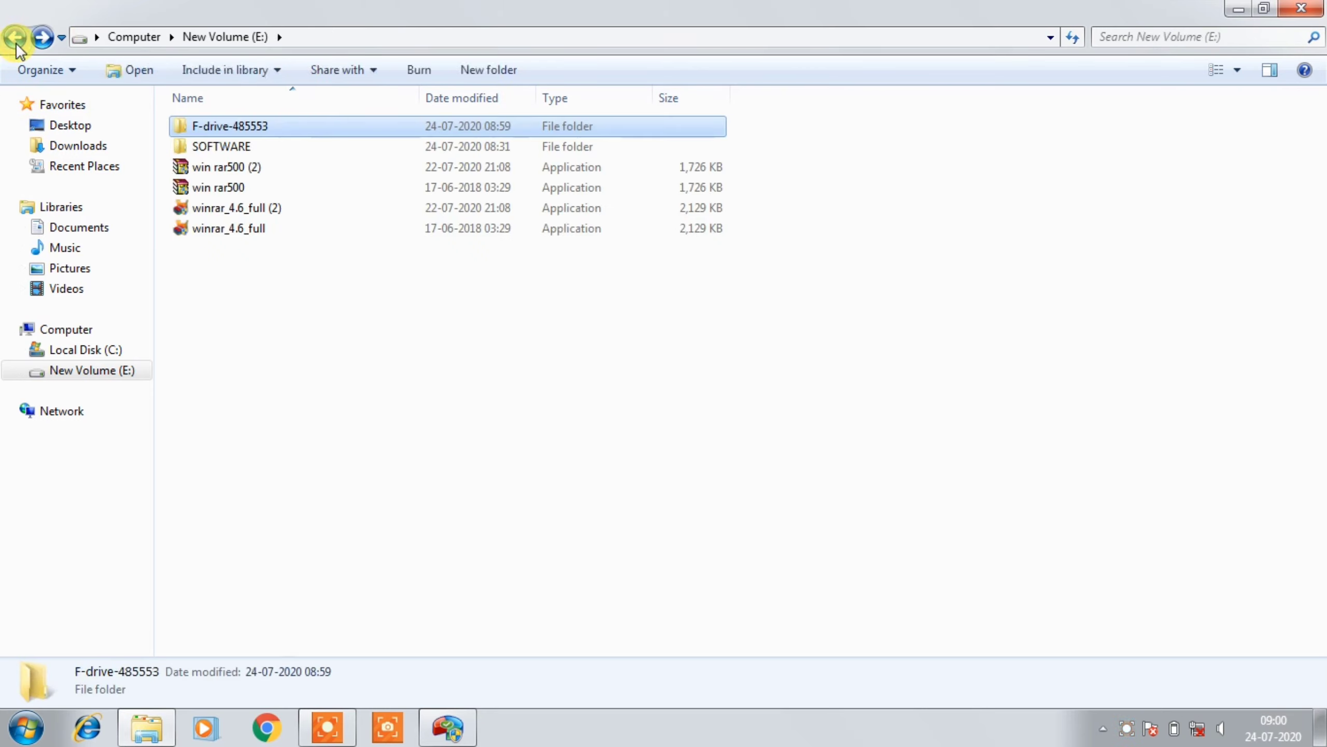
{"action": "right_click", "coordinate": [392, 290]}
{"action": "left_click", "coordinate": [463, 367]}
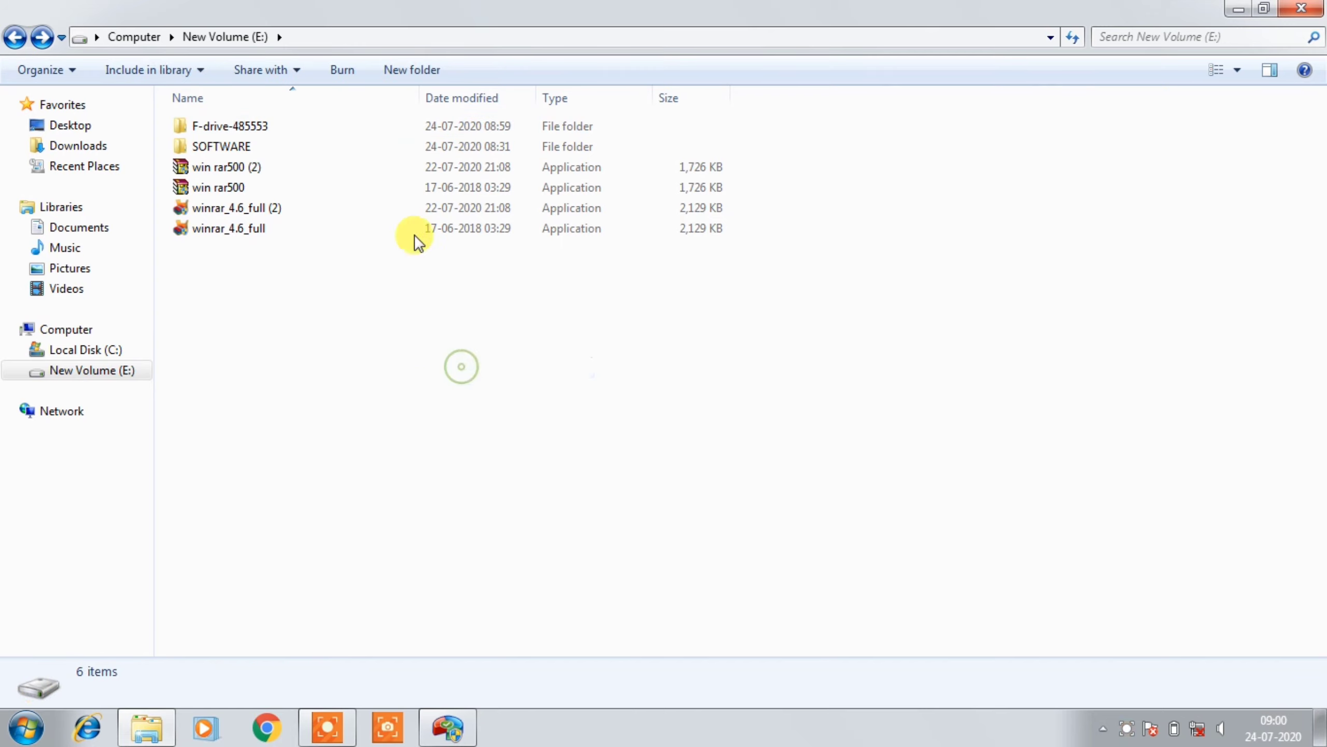
- Go back to the drive overview, close it and refresh the desktop
{"action": "left_click", "coordinate": [14, 37]}
{"action": "left_click", "coordinate": [611, 361]}
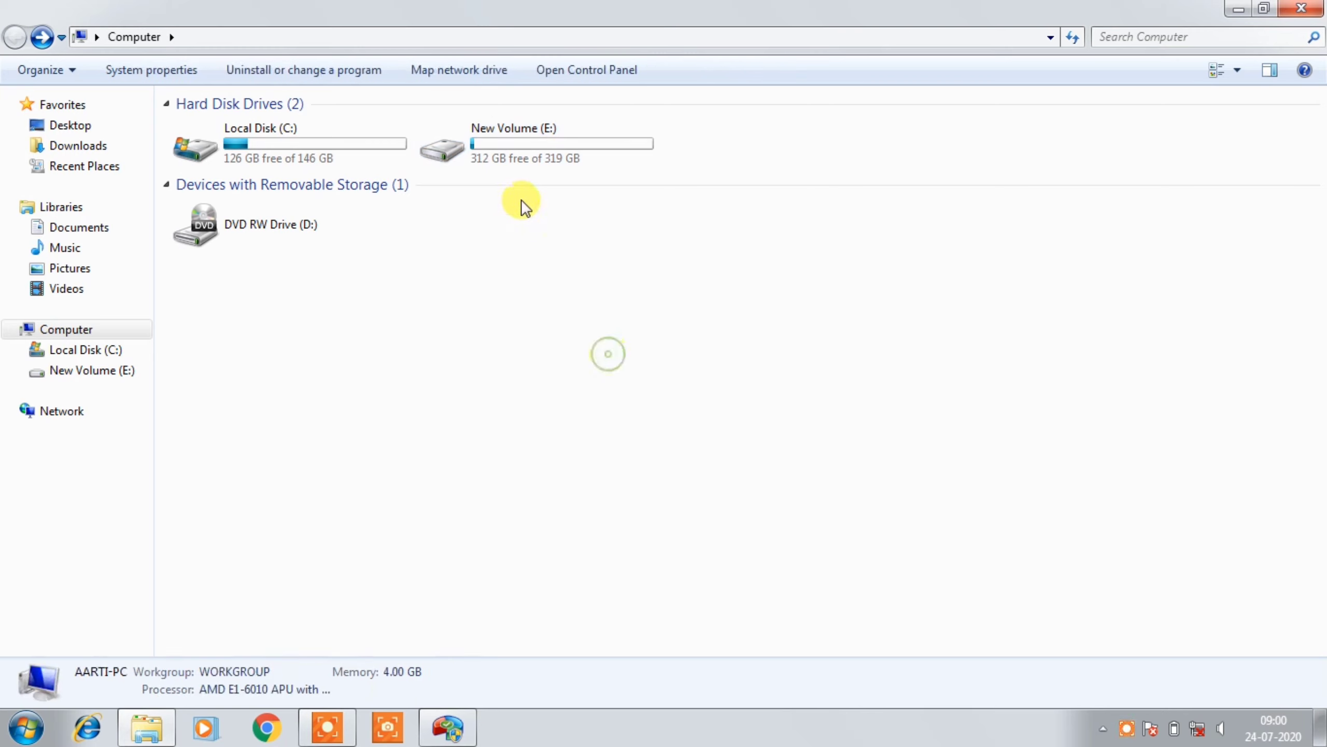
{"action": "left_click", "coordinate": [1301, 8]}
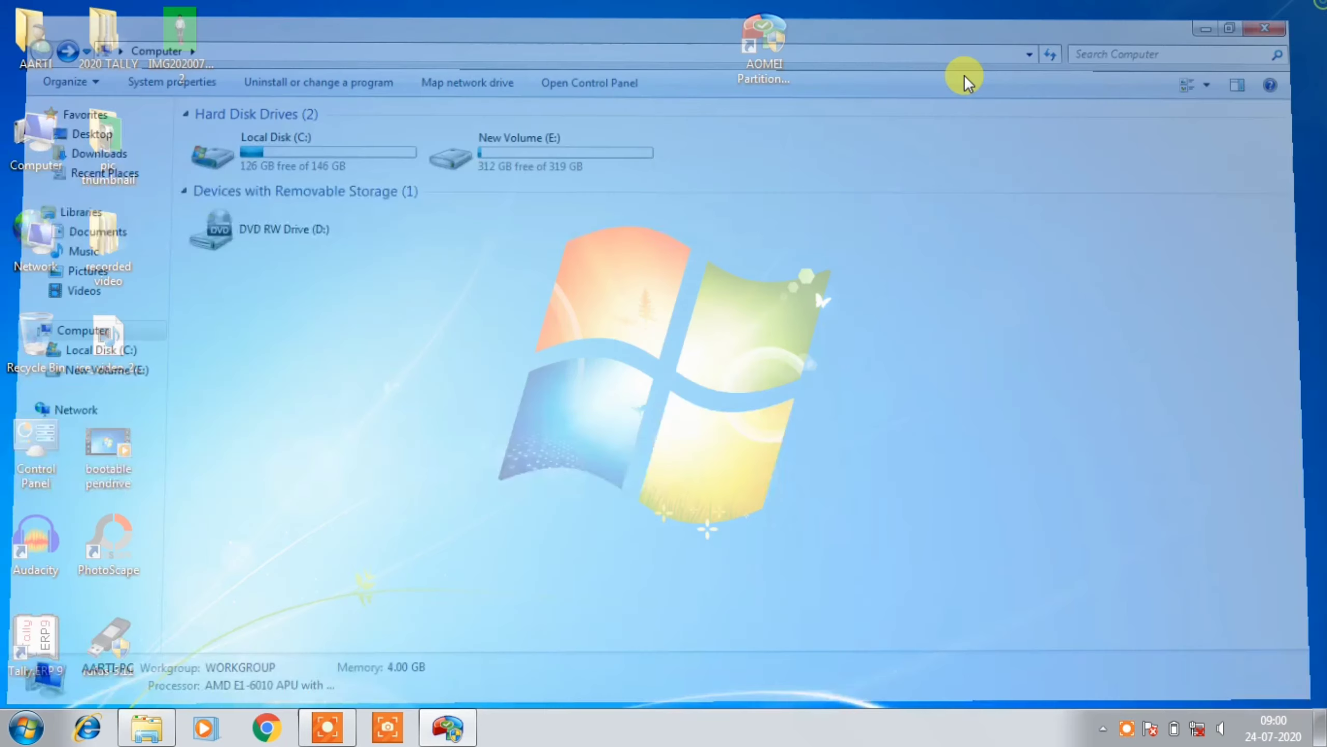
{"action": "right_click", "coordinate": [795, 99]}
{"action": "left_click", "coordinate": [842, 154]}
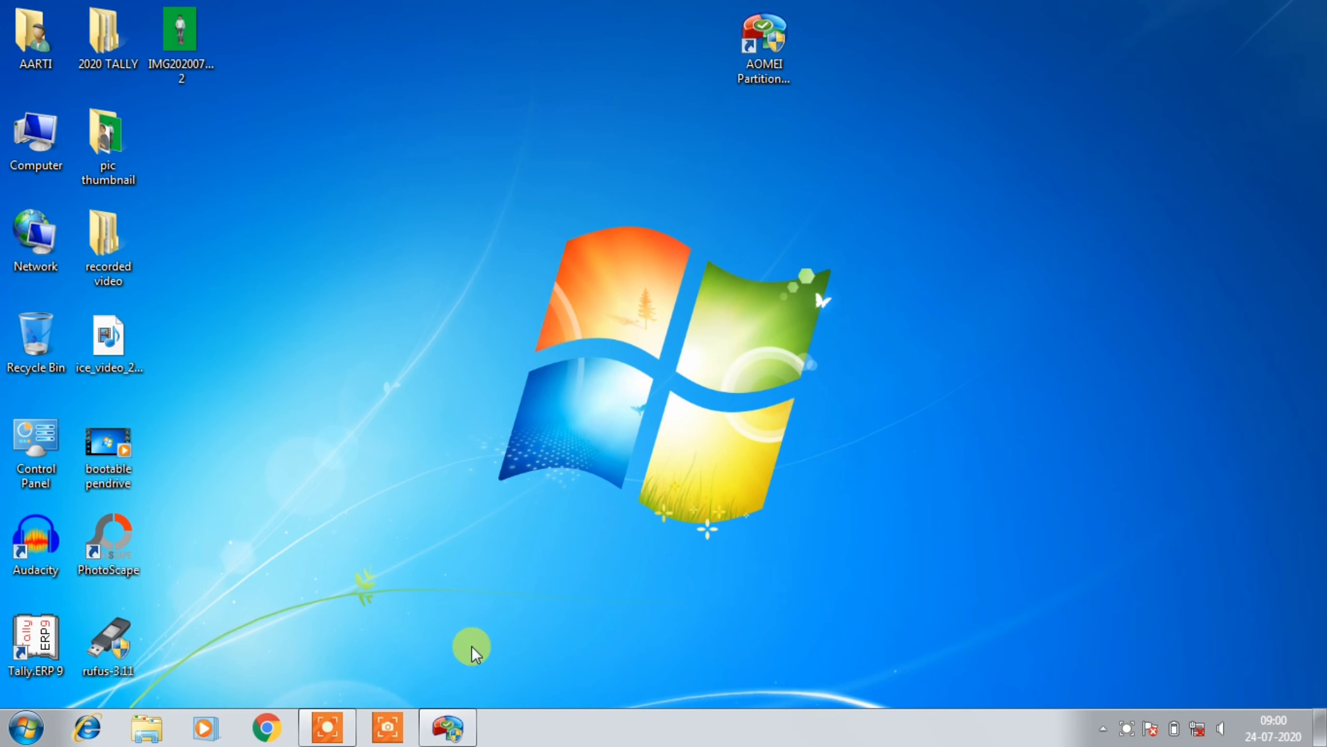
- Switch back to AOMEI Partition Assistant and set up a new 100 GB partition F: using space from E: New Volume
{"action": "left_click", "coordinate": [450, 726]}
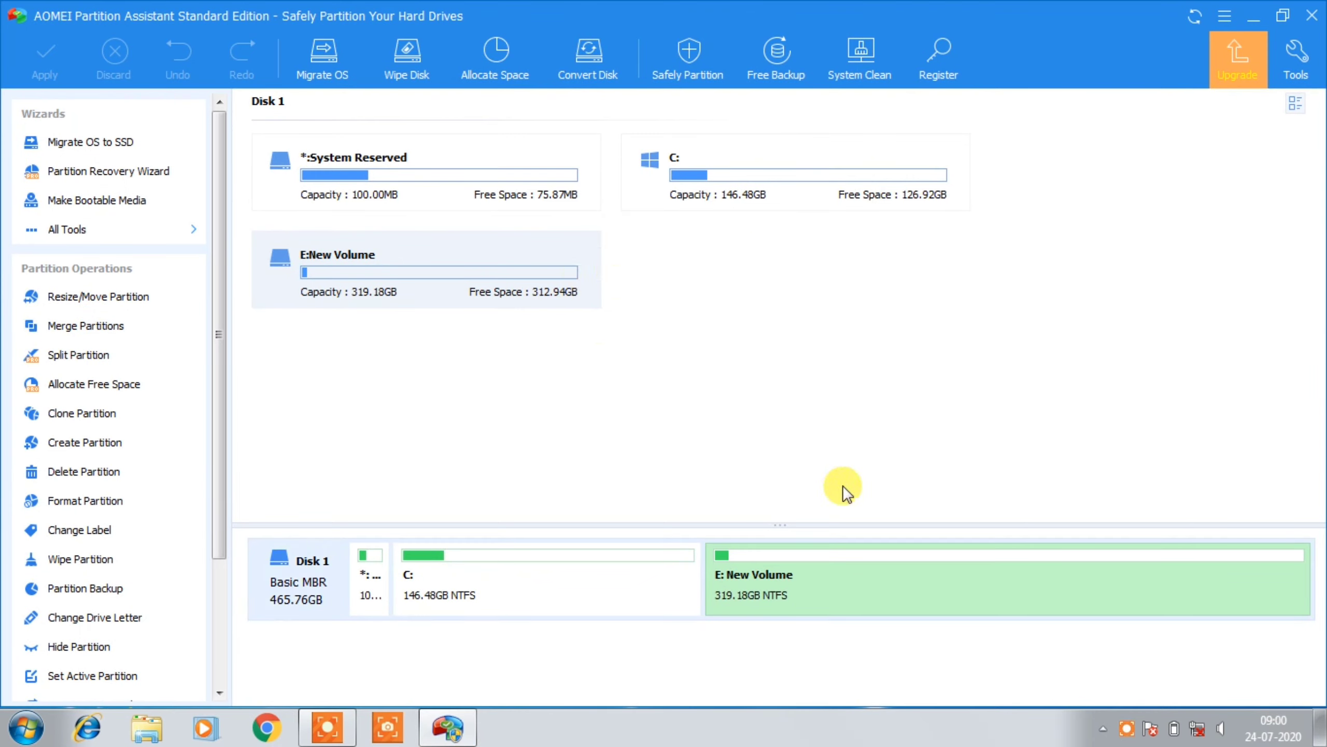
{"action": "right_click", "coordinate": [772, 571]}
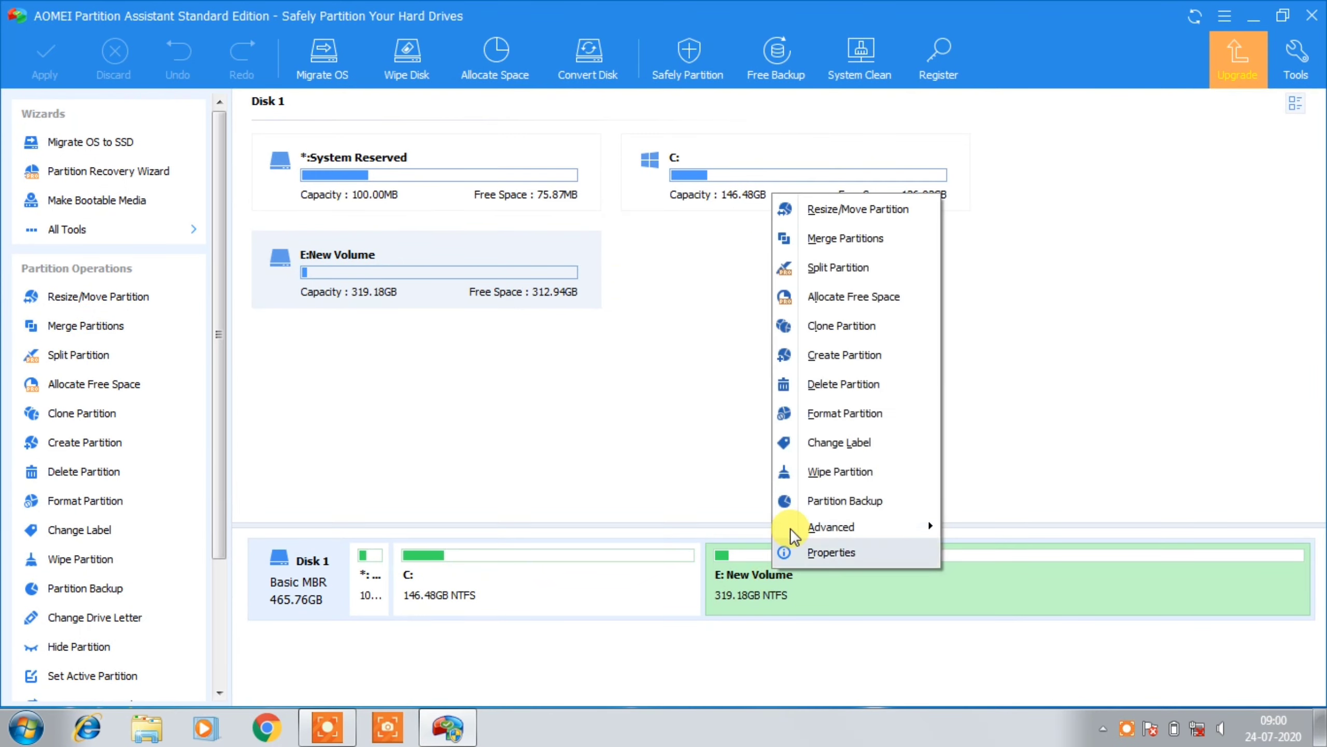
{"action": "left_click", "coordinate": [818, 356]}
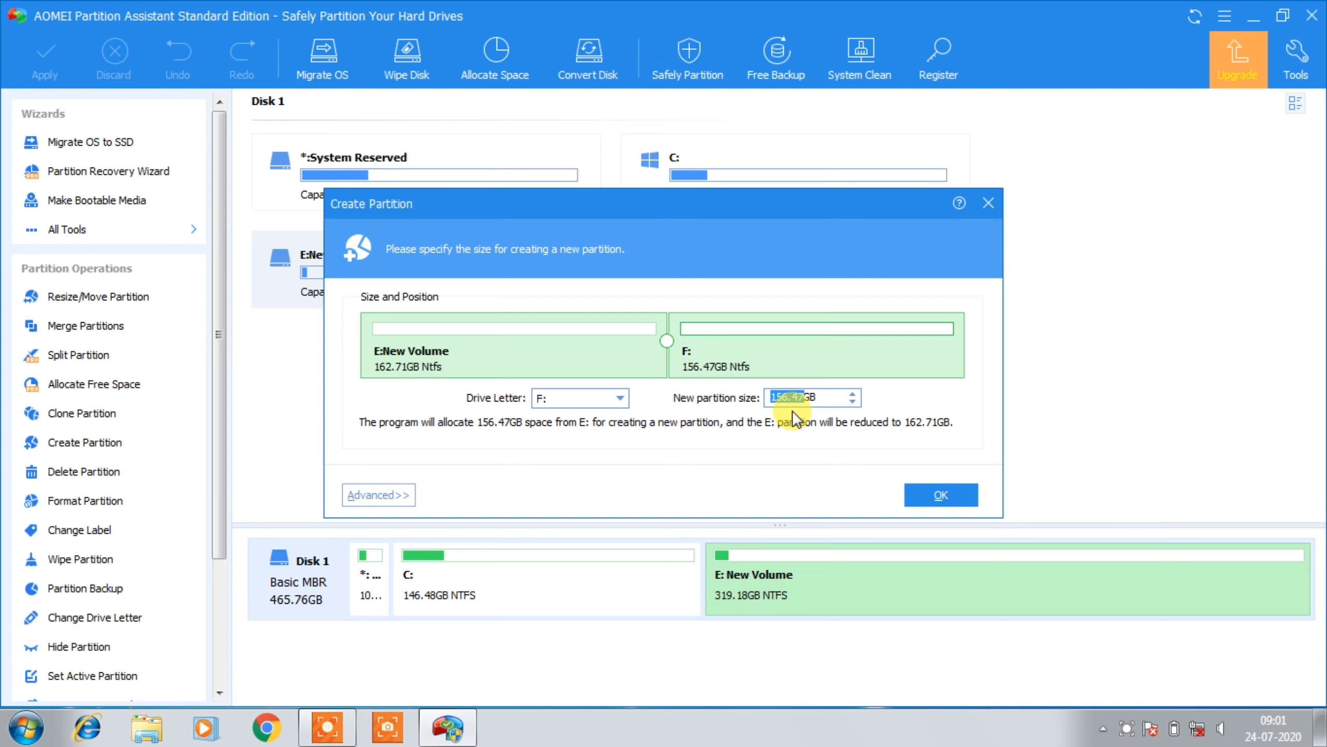
{"action": "type", "text": "100"}
{"action": "left_click", "coordinate": [941, 496]}
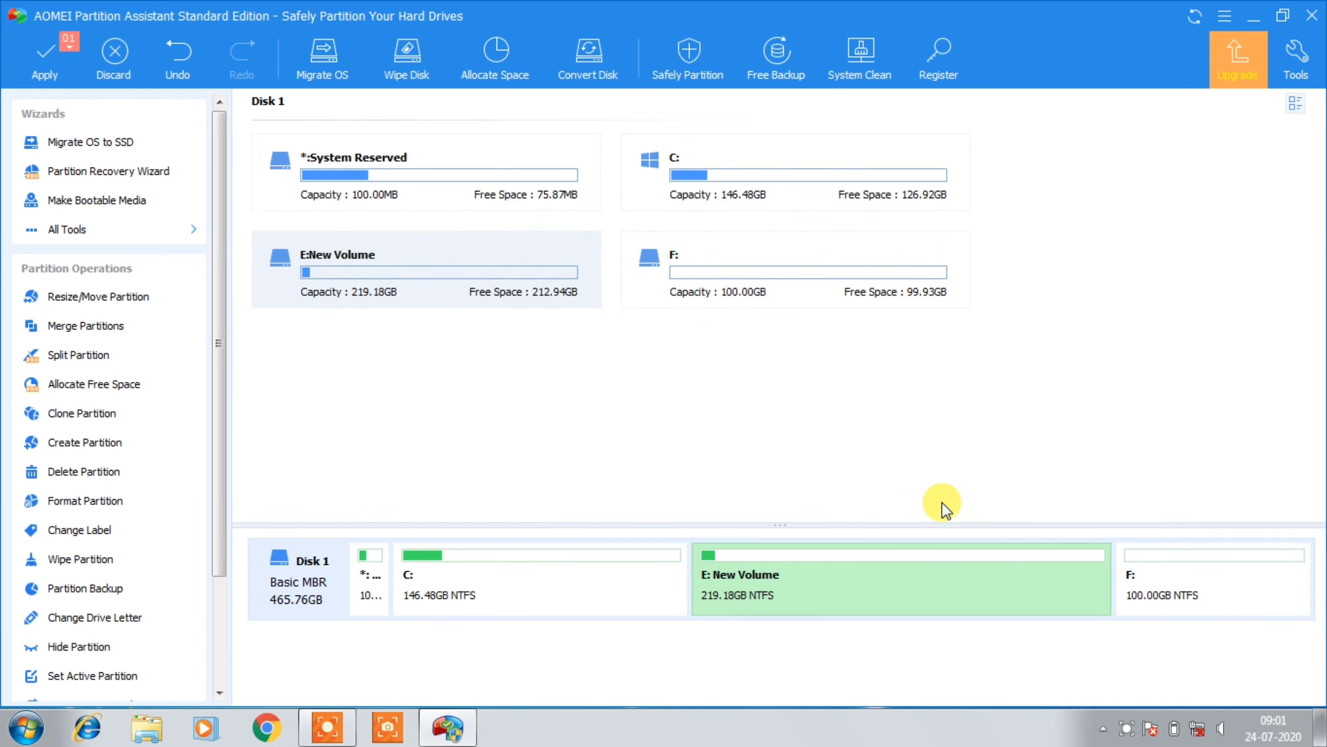
- Apply the pending creation of partition F:, continuing without connected power, and acknowledge its completion
{"action": "left_click", "coordinate": [44, 58]}
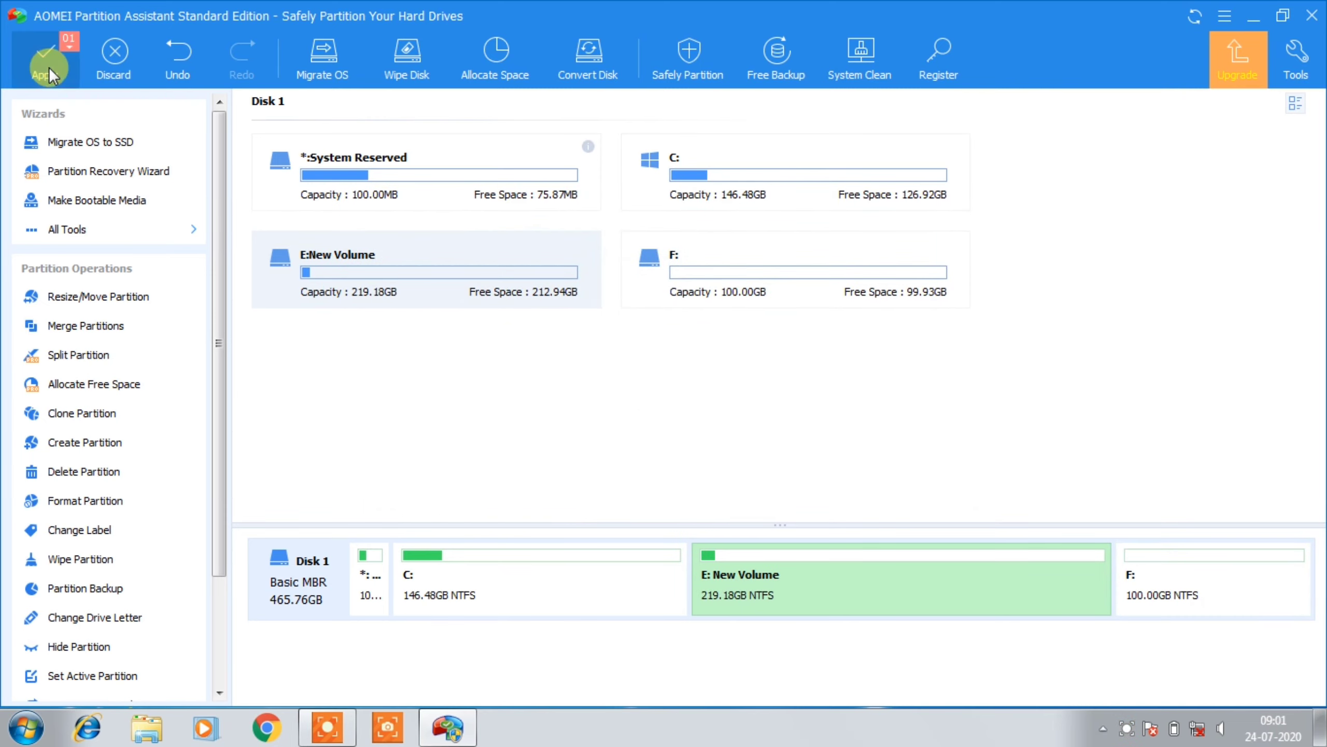
{"action": "left_click", "coordinate": [941, 567]}
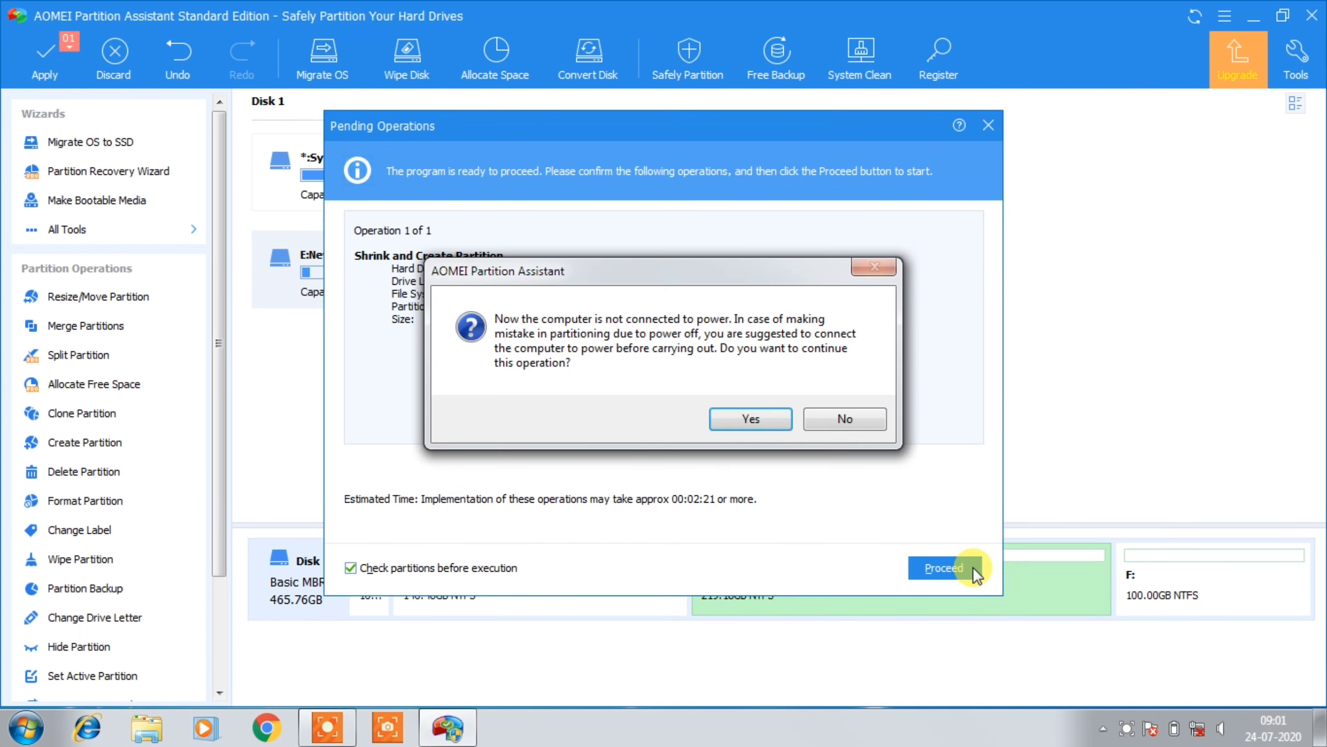
{"action": "left_click", "coordinate": [731, 422]}
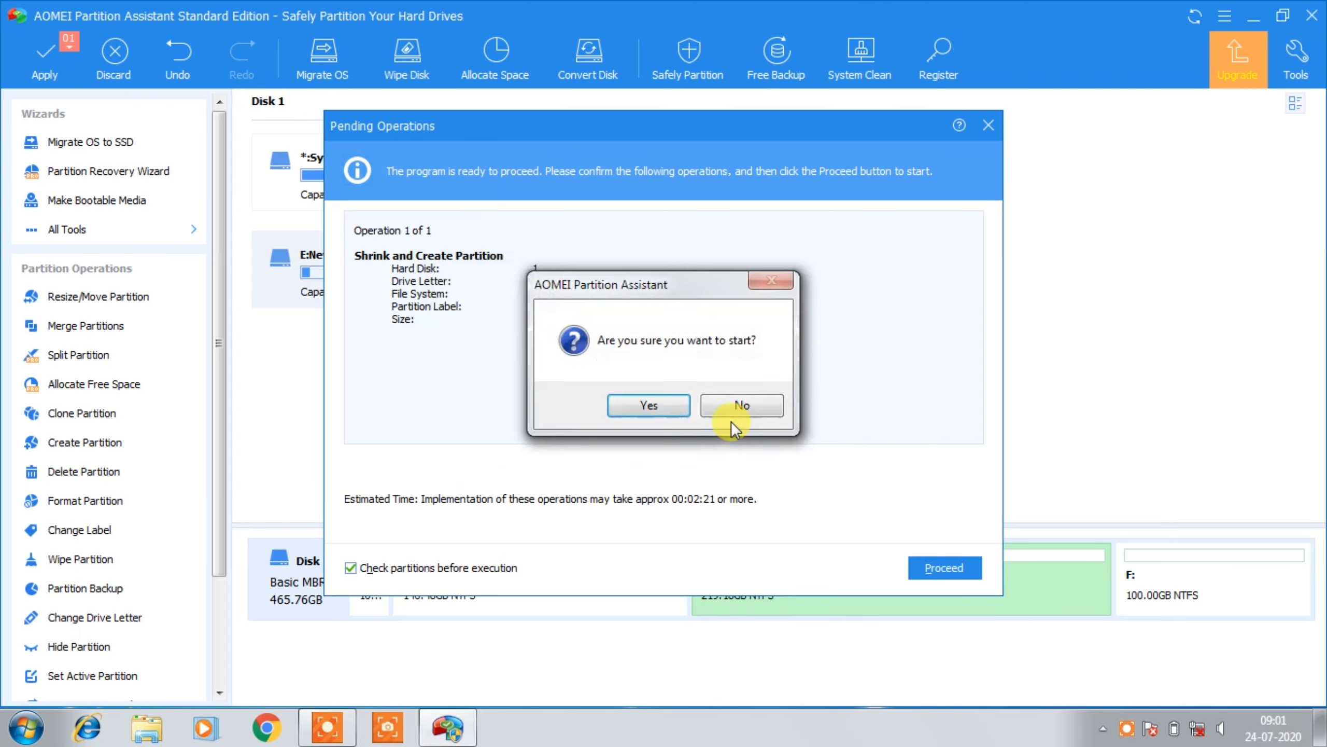
{"action": "left_click", "coordinate": [655, 398]}
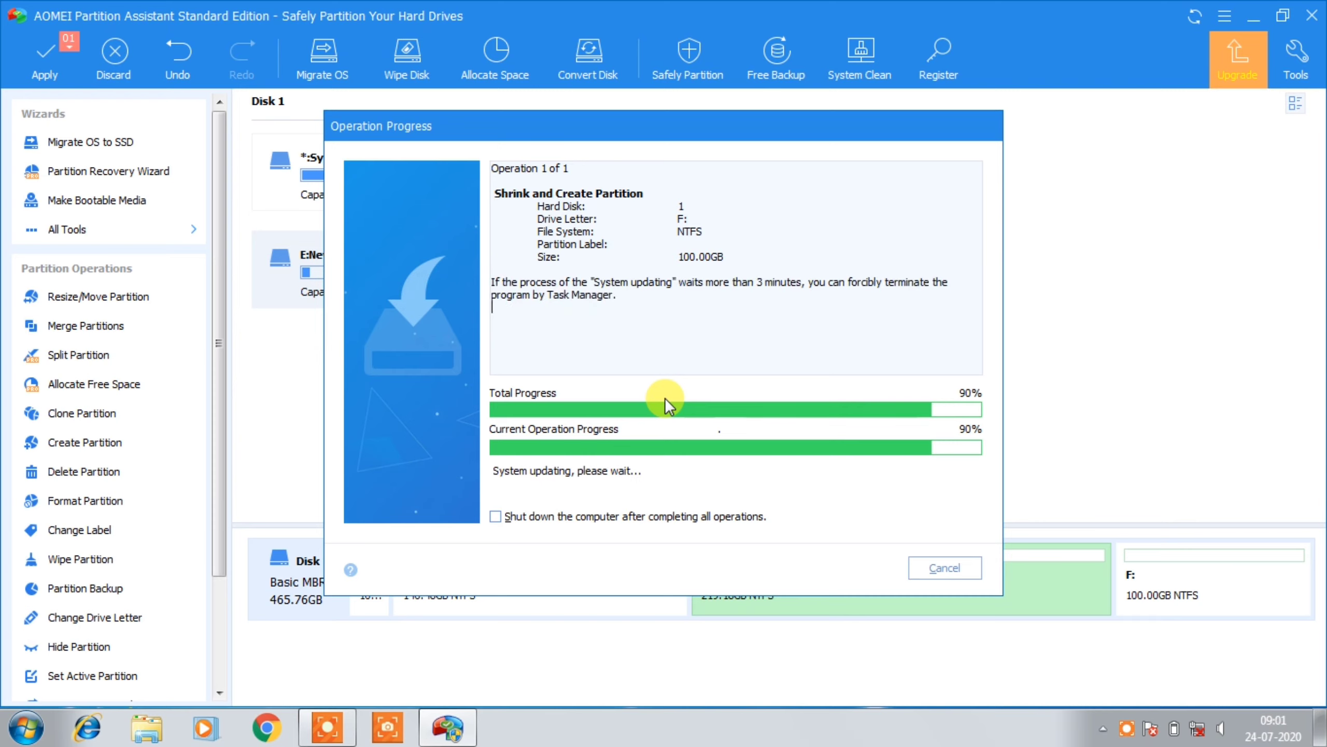
{"action": "left_click", "coordinate": [822, 408]}
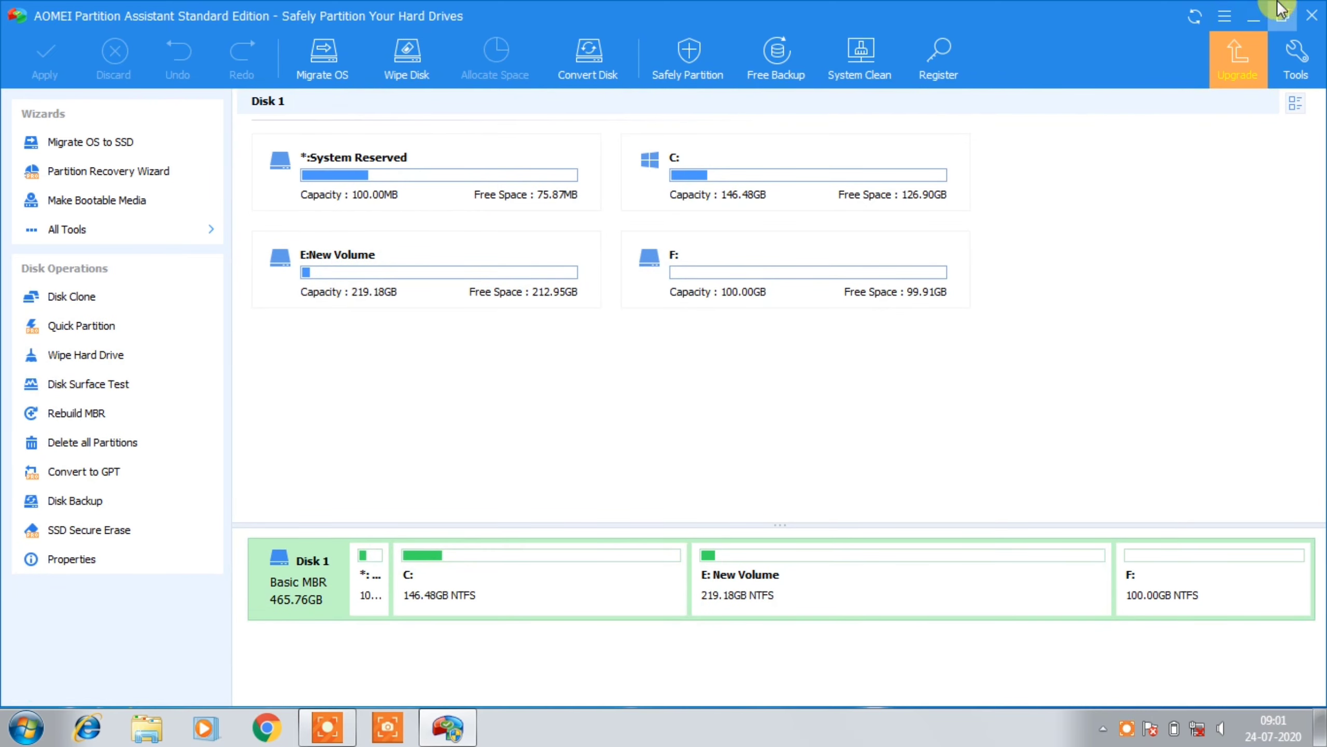
- Close the partition manager and refresh the desktop
{"action": "left_click", "coordinate": [1312, 15]}
{"action": "right_click", "coordinate": [890, 101]}
{"action": "left_click", "coordinate": [931, 158]}
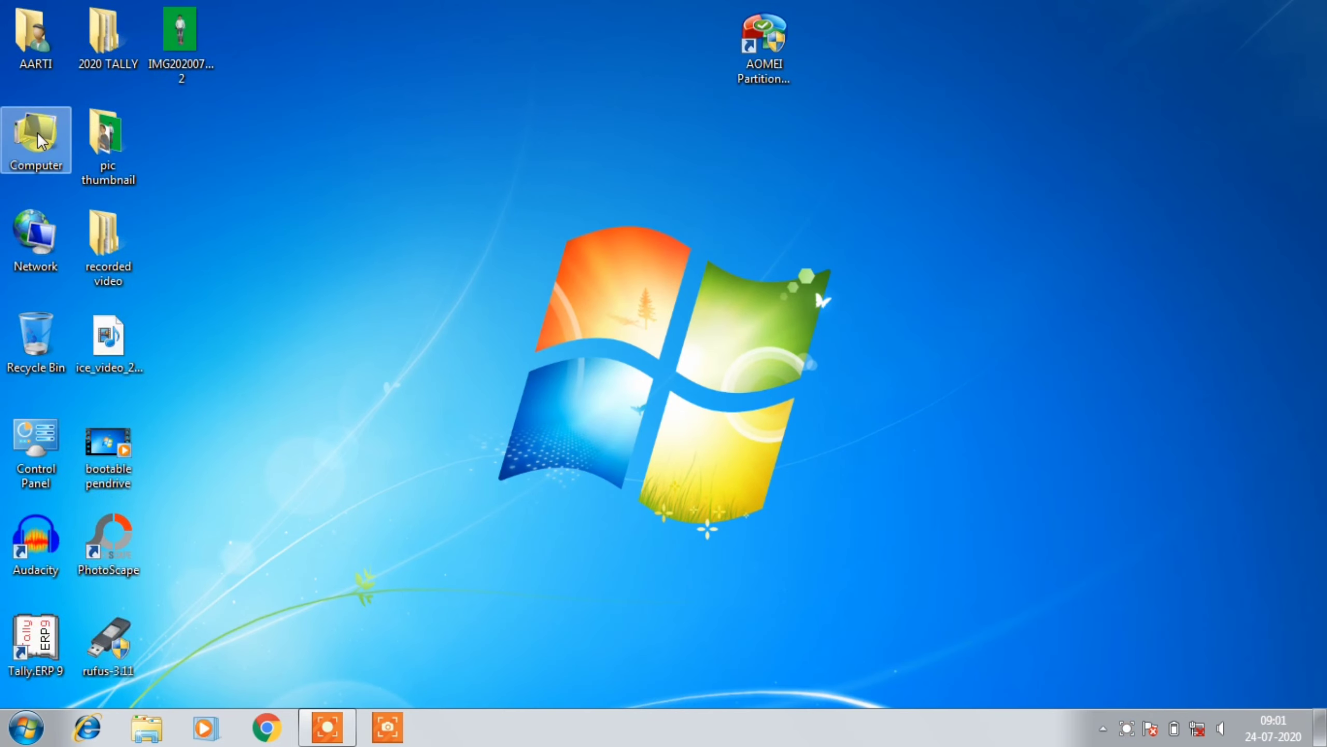
- Open Computer and check the contents of New Volume (E:) and the new Local Disk (F:)
{"action": "double_click", "coordinate": [39, 137]}
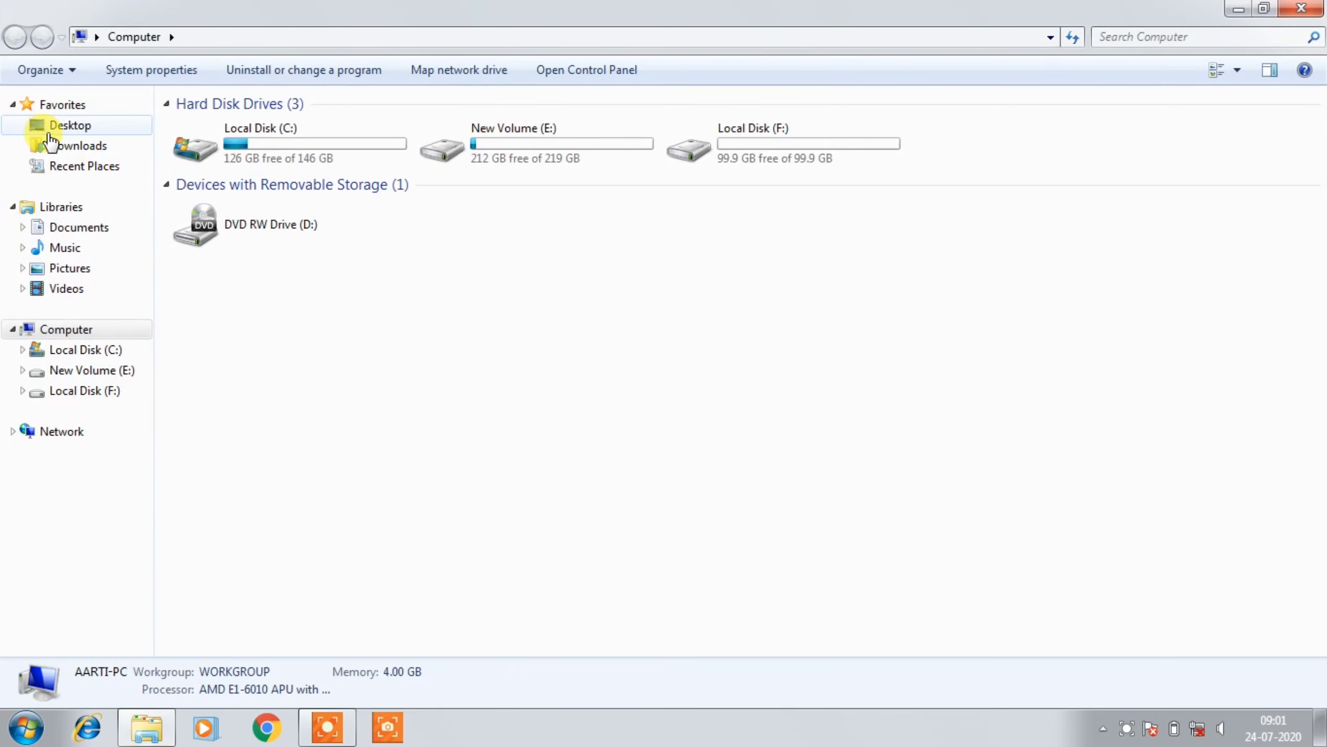
{"action": "double_click", "coordinate": [541, 147]}
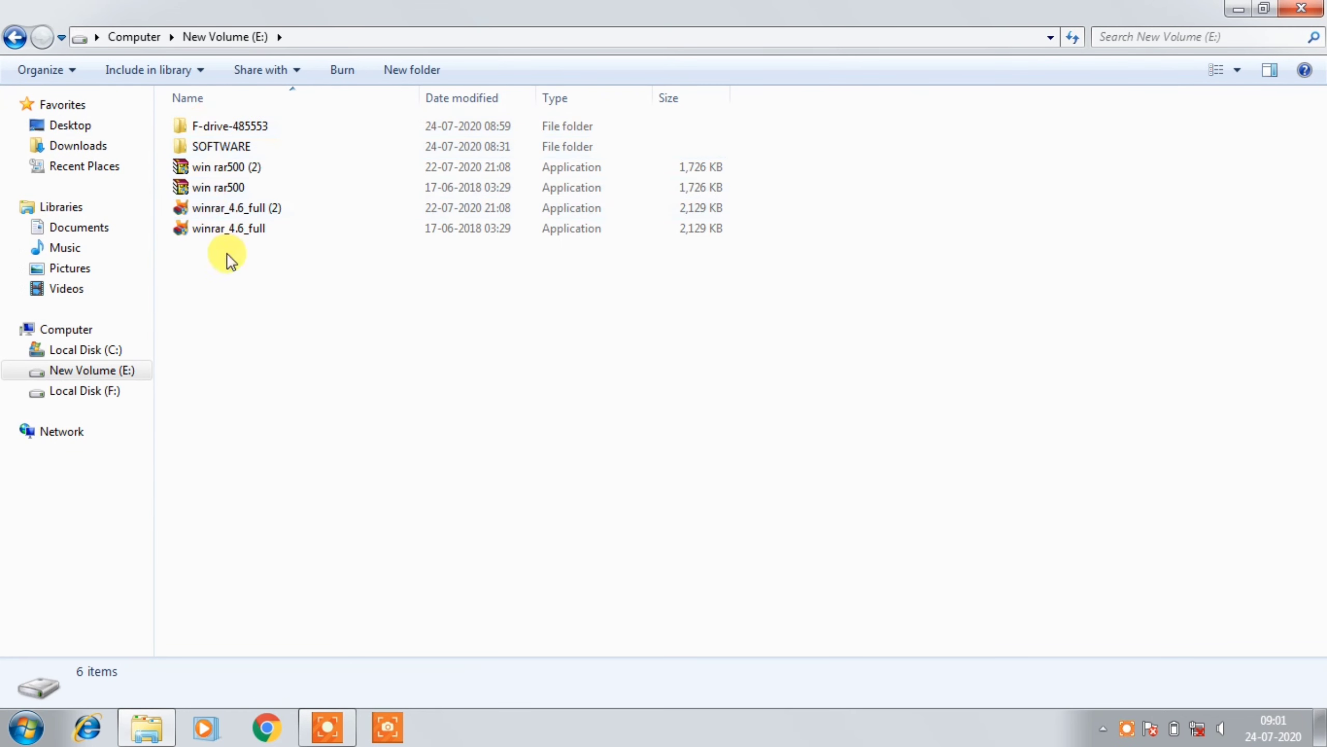
{"action": "left_click", "coordinate": [16, 36]}
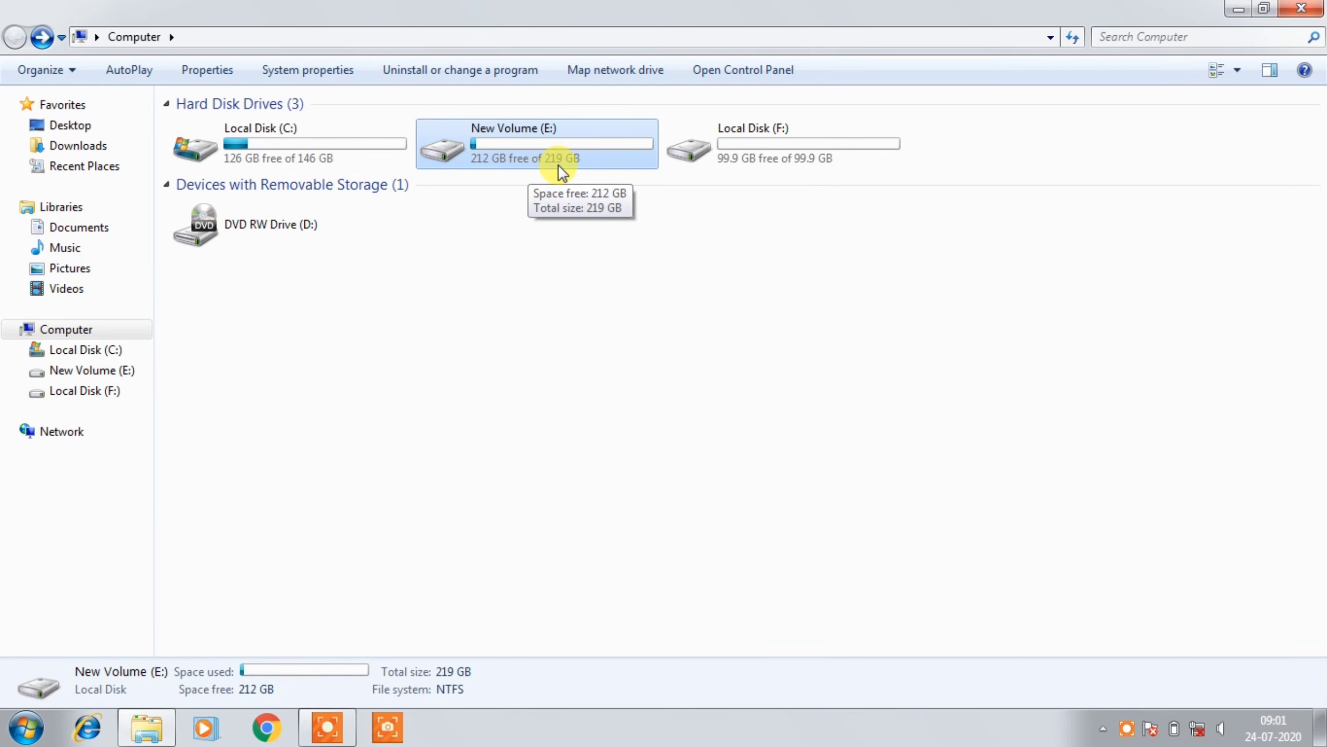
{"action": "double_click", "coordinate": [782, 148]}
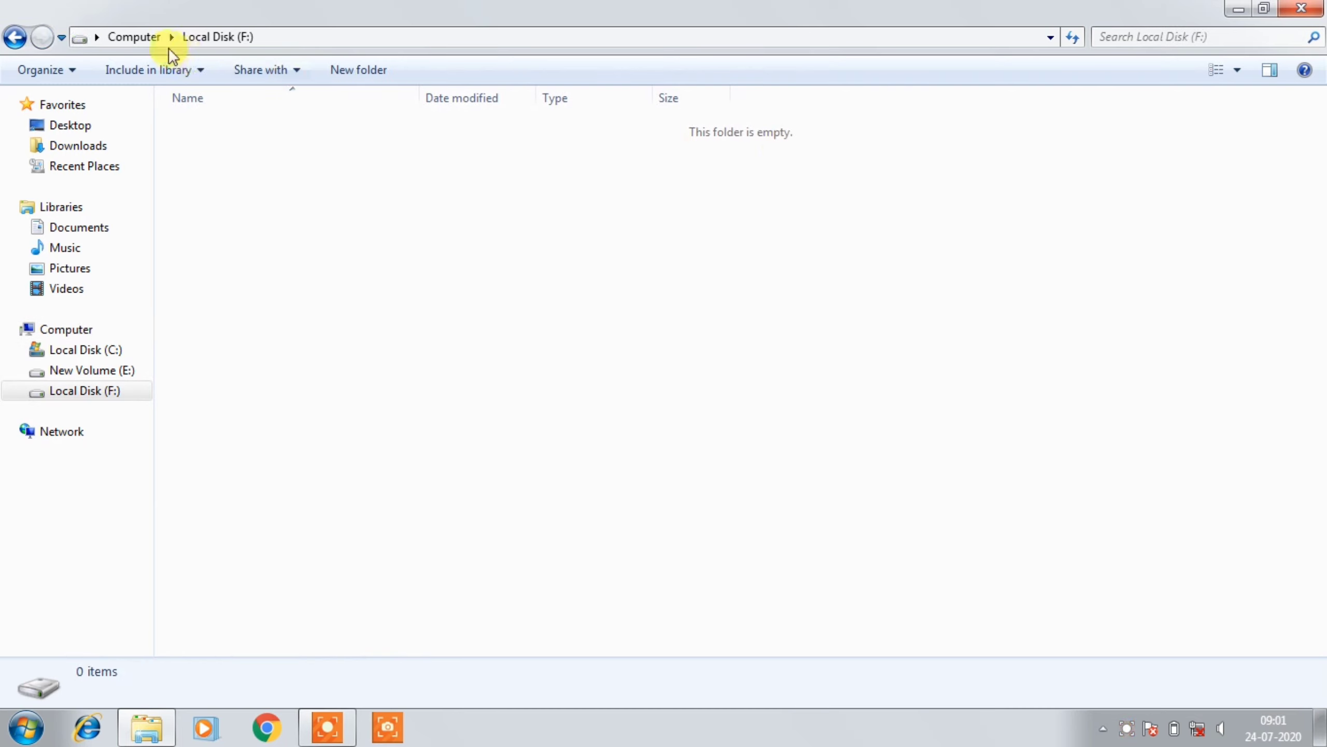
{"action": "left_click", "coordinate": [14, 37]}
- Close the Computer window and refresh the desktop
{"action": "left_click", "coordinate": [1238, 8]}
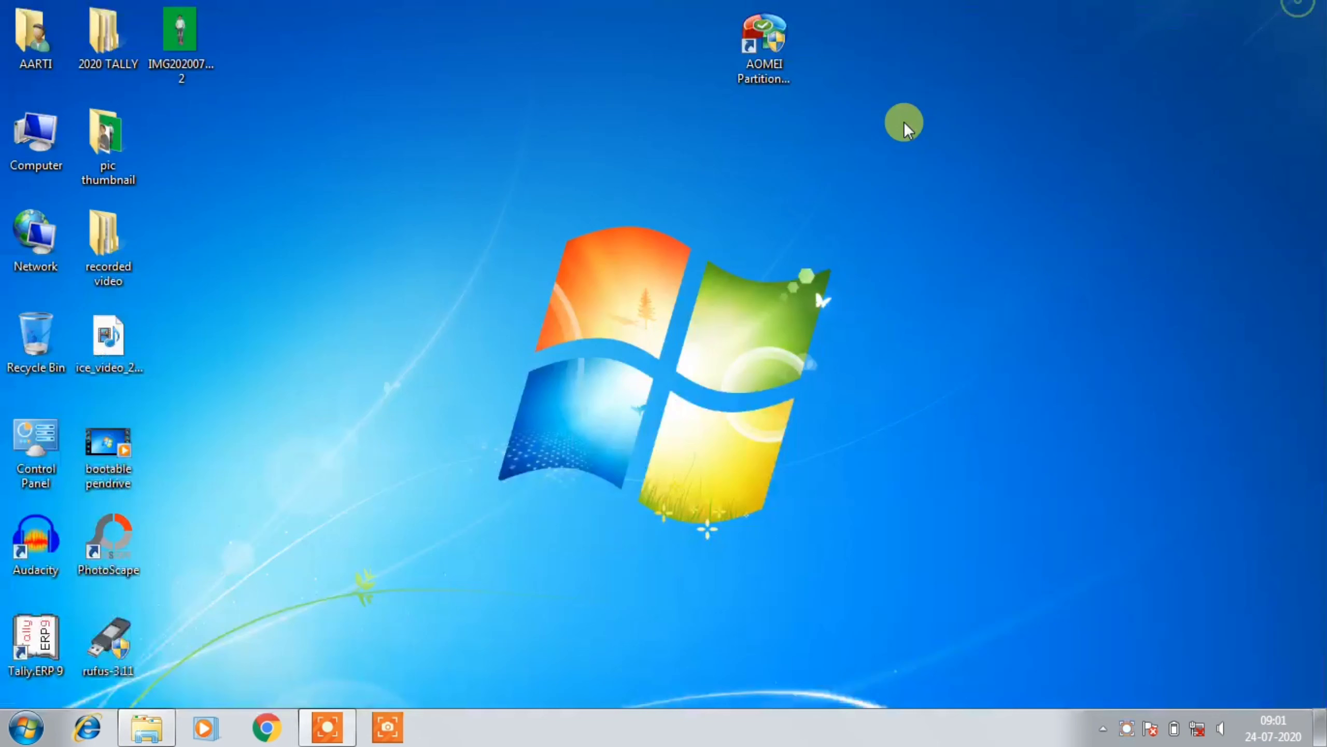
{"action": "right_click", "coordinate": [904, 123]}
{"action": "left_click", "coordinate": [951, 178]}
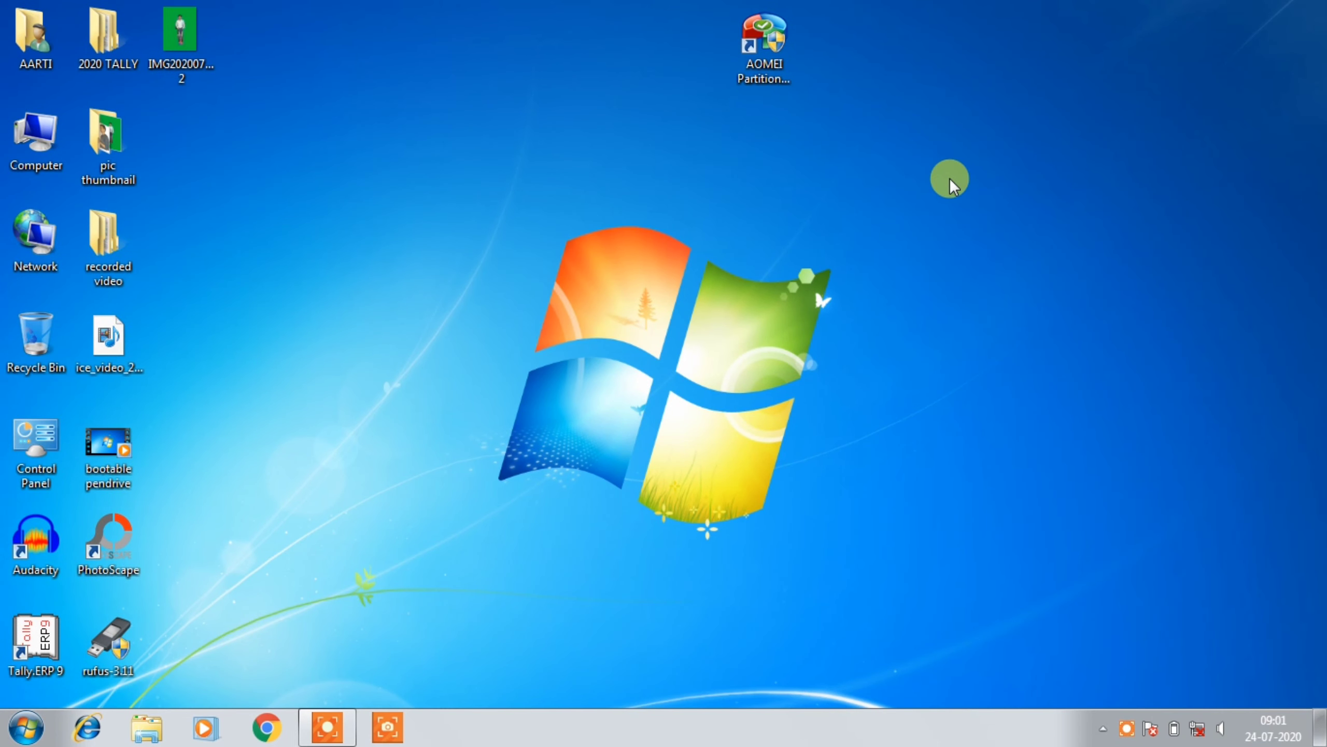